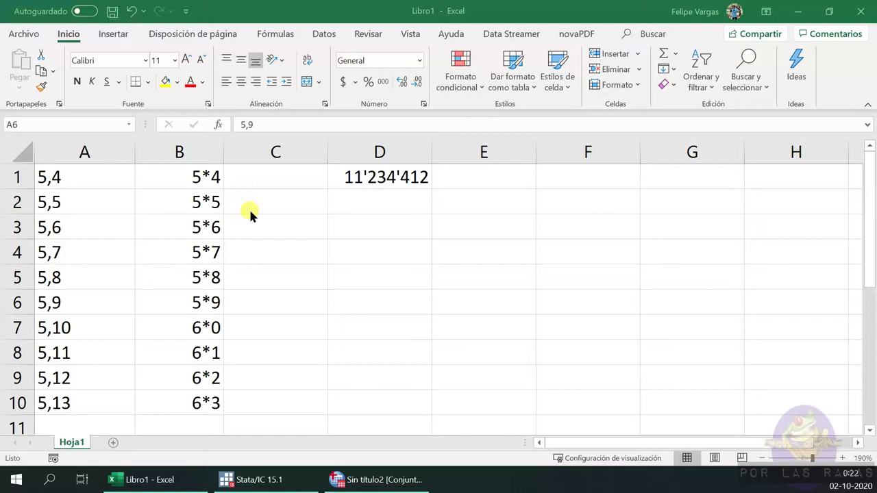
Enter 2*3 in cell C2 next to the starred values in column B
left_click(209, 177)
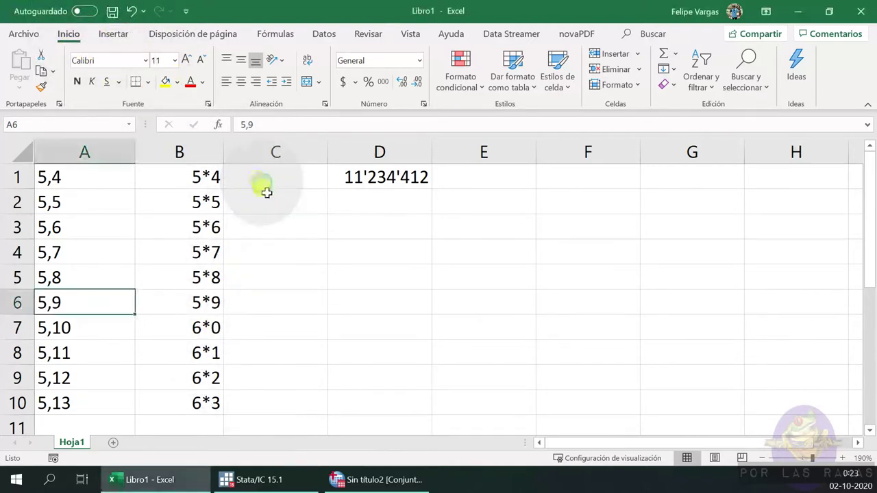
left_click(284, 229)
left_click(270, 181)
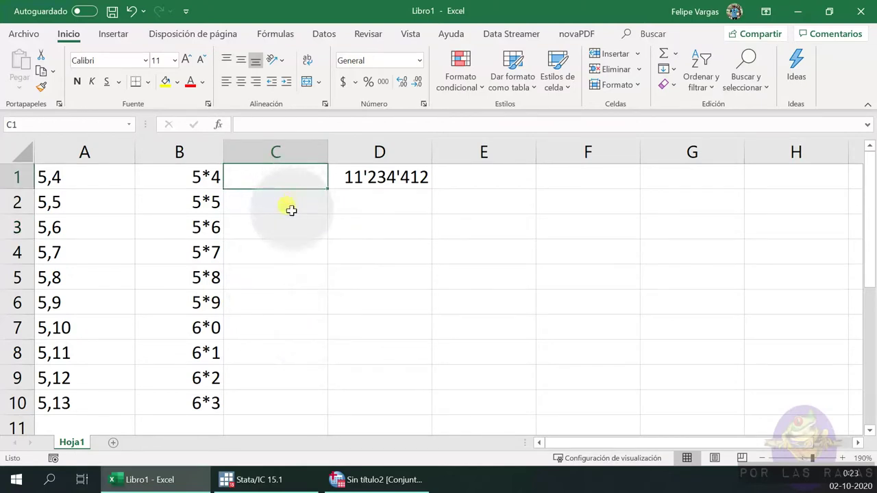
left_click(291, 211)
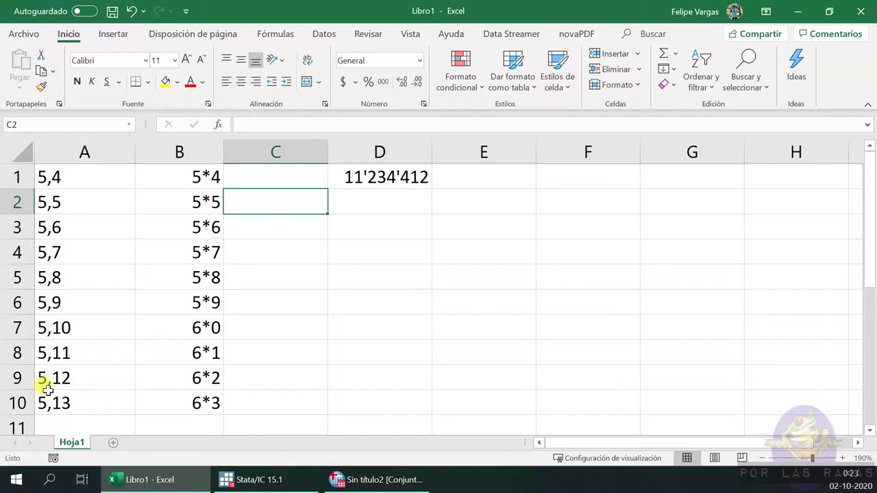
type("2*3")
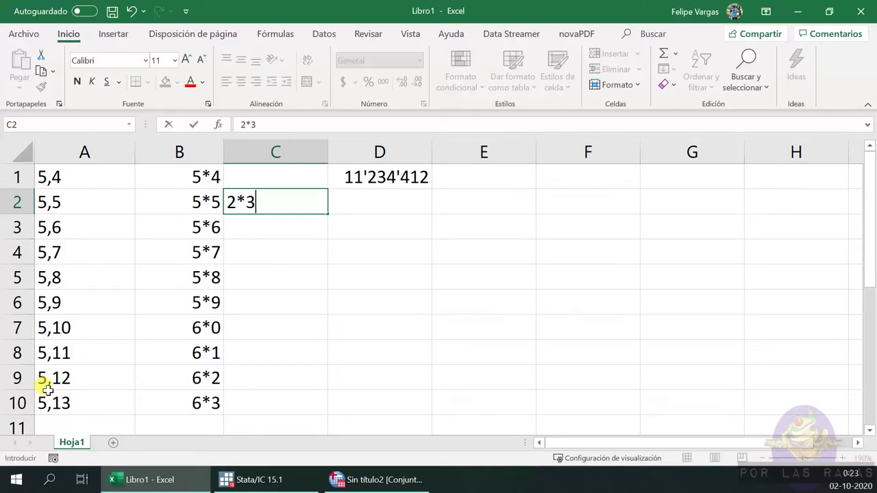
key("Return")
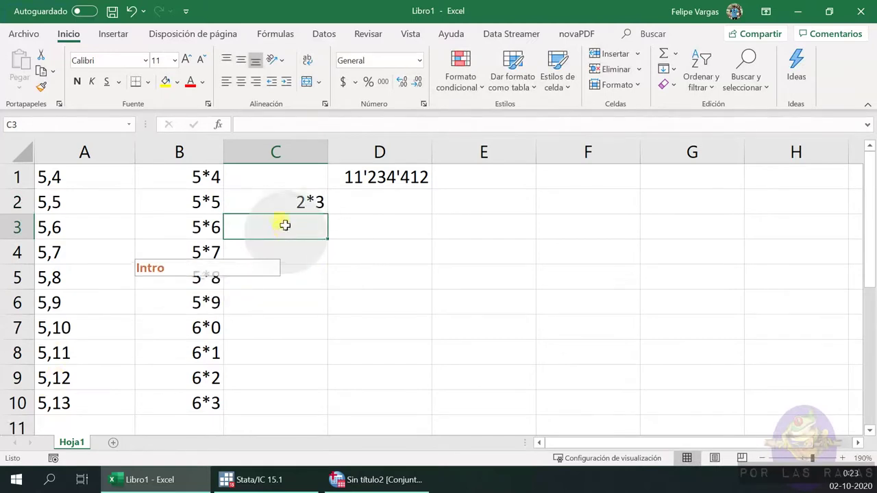
Check C2's contents and select B1:B10 to read their average in the status bar
left_click(288, 200)
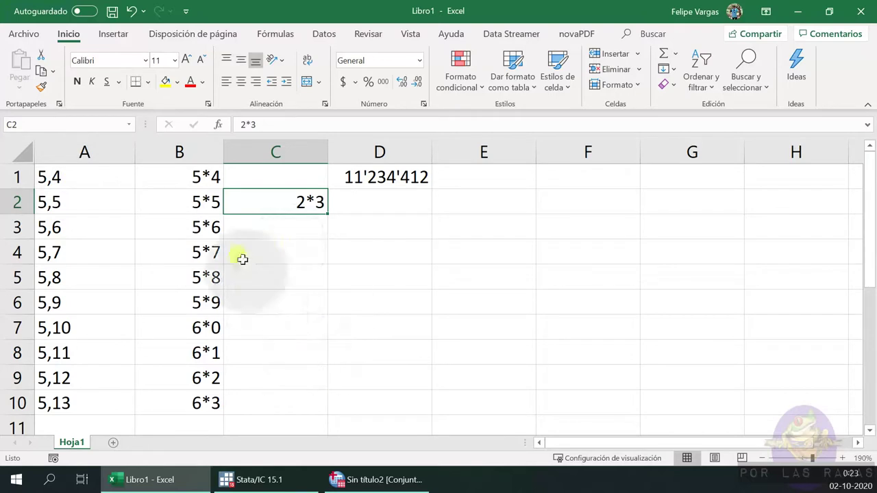
left_click_drag(202, 176, 219, 404)
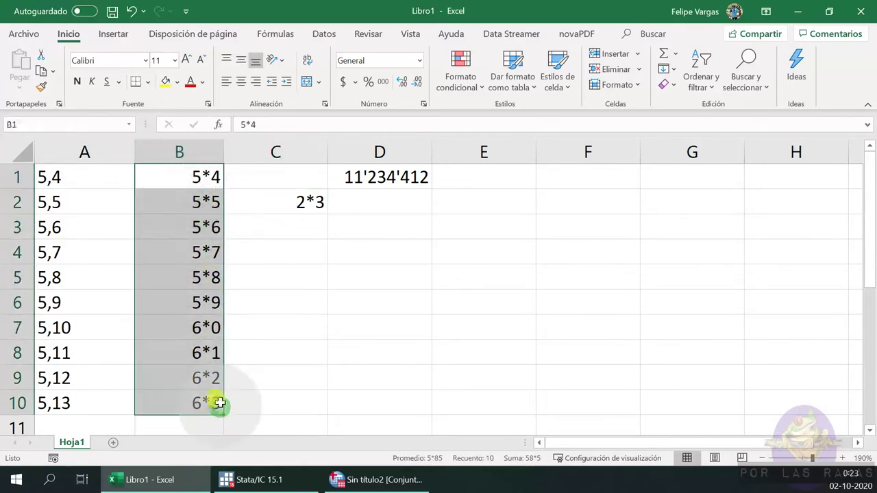
left_click(303, 202)
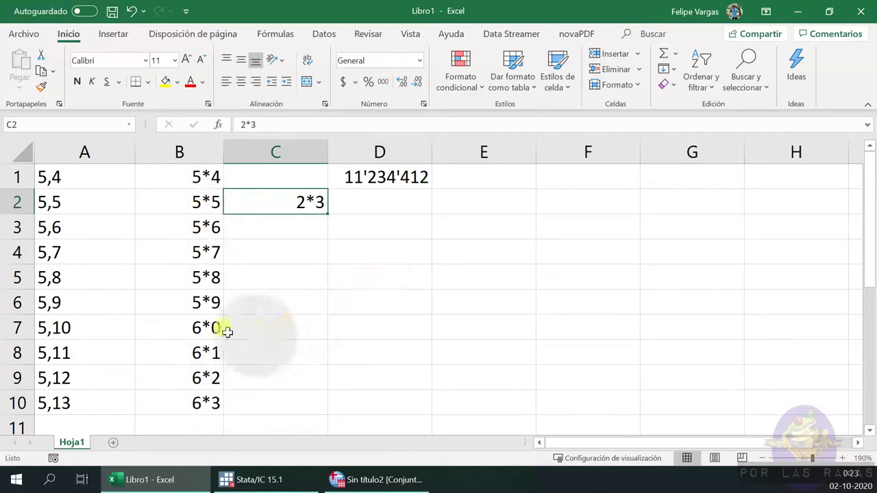
left_click(83, 181)
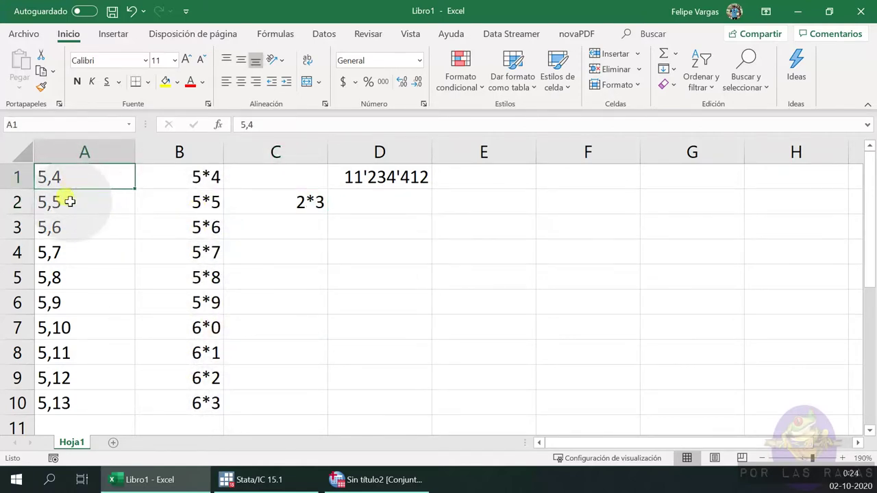
left_click(70, 199)
left_click(74, 229)
left_click(88, 248)
left_click(86, 273)
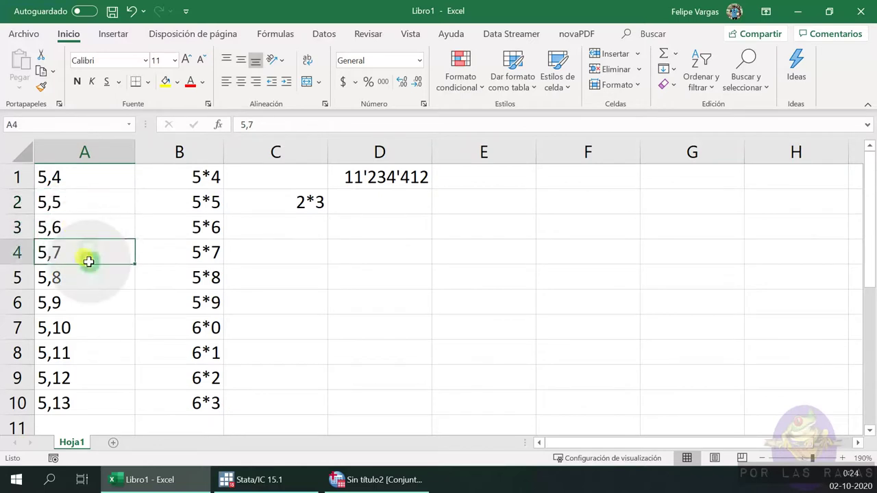
left_click(86, 294)
left_click(82, 329)
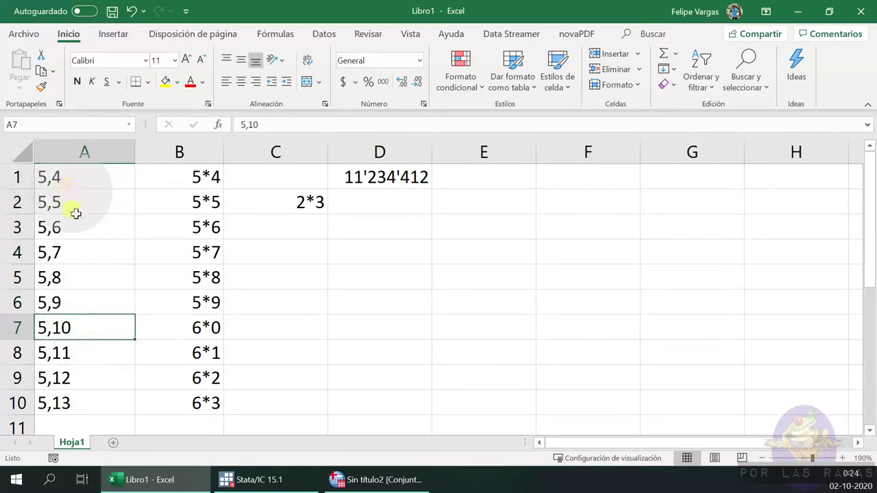
left_click(90, 351)
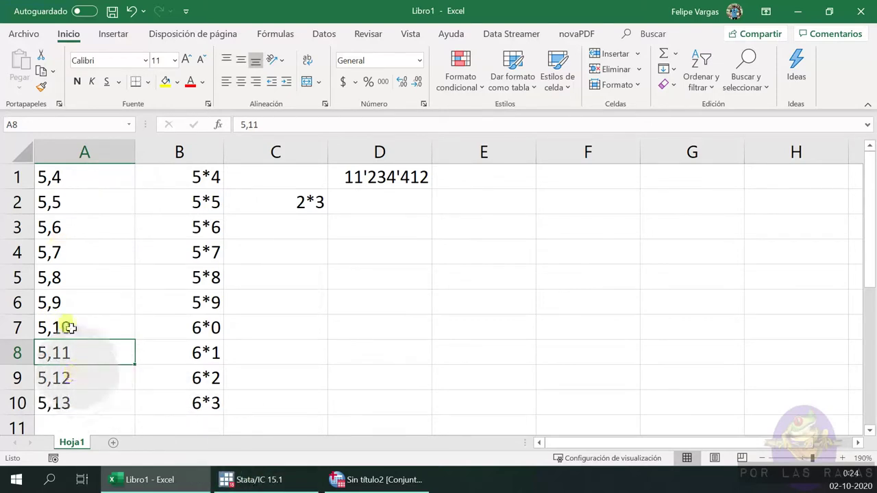
left_click_drag(118, 174, 74, 401)
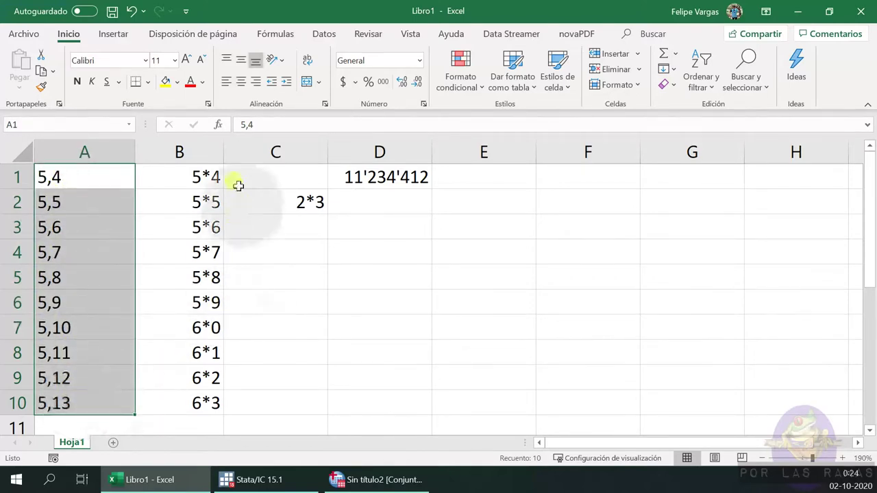
left_click_drag(208, 171, 201, 401)
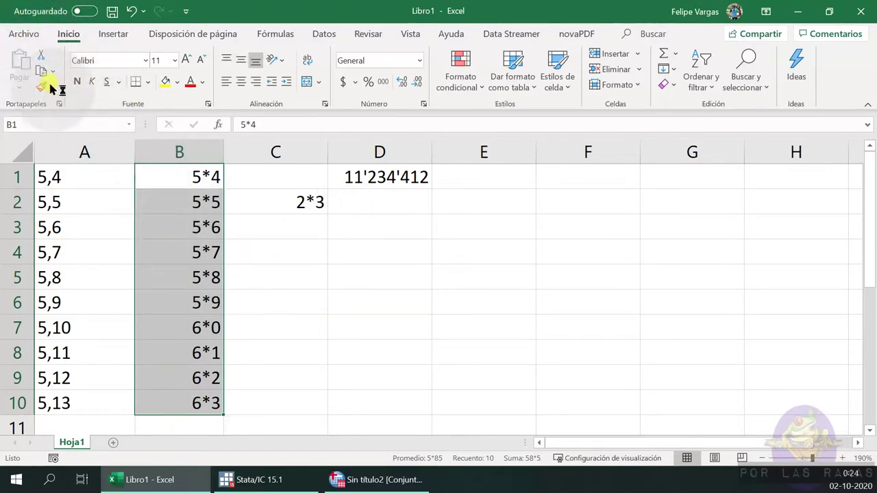
Open Opciones de Excel from the Archivo backstage menu
left_click(26, 34)
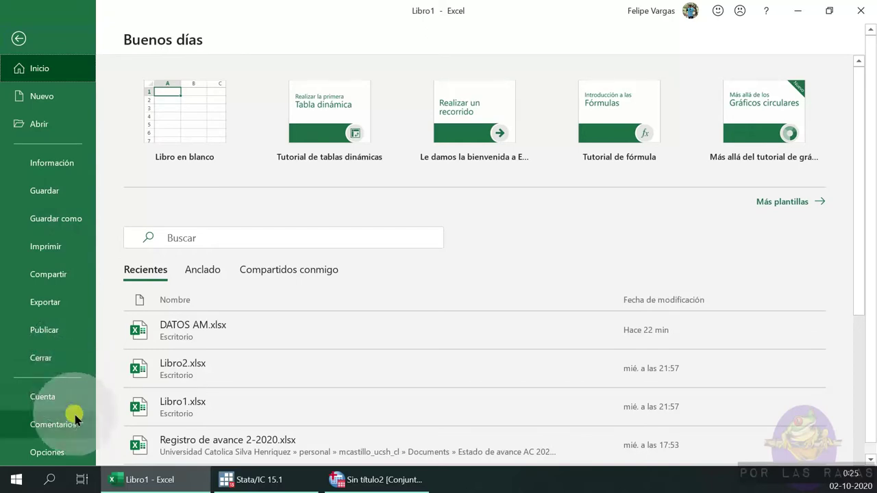
left_click(58, 451)
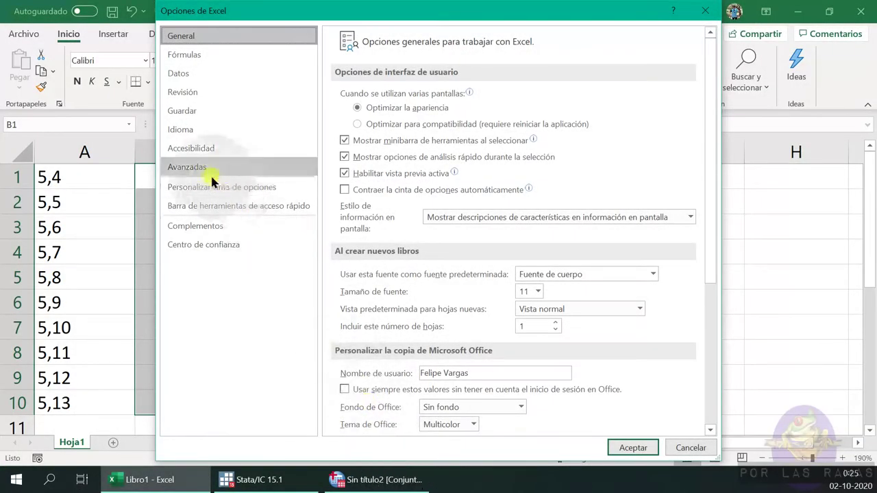
On the Avanzadas page, disable system separators and set the decimal separator to a period
left_click(203, 171)
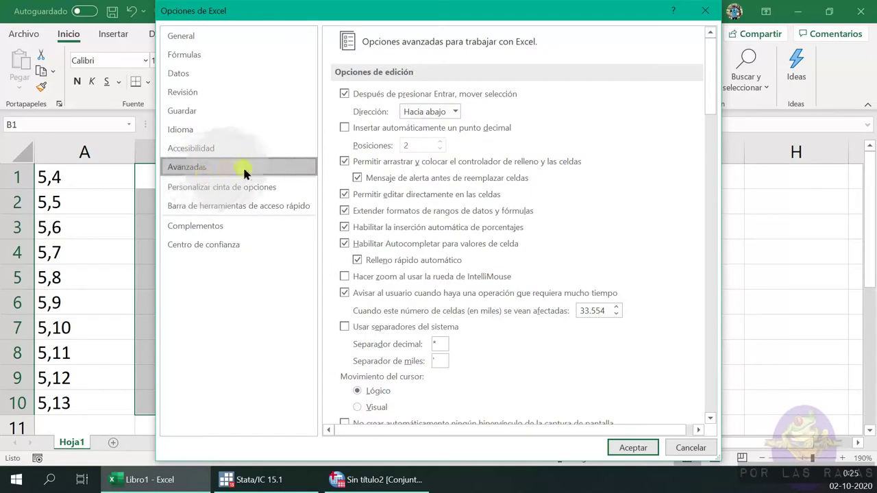
left_click(410, 329)
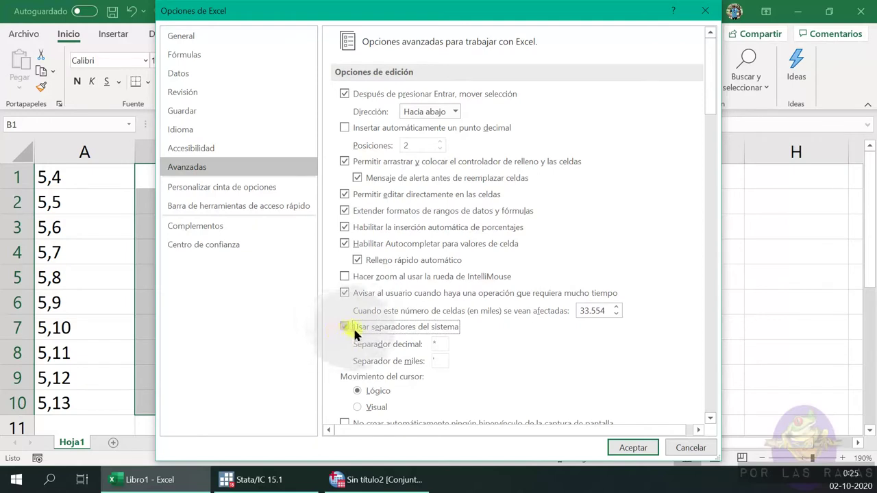
left_click(341, 325)
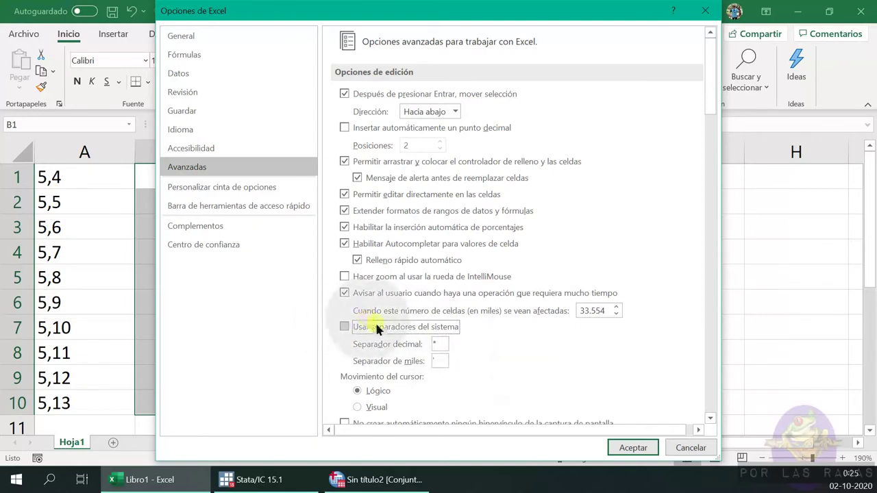
left_click(442, 346)
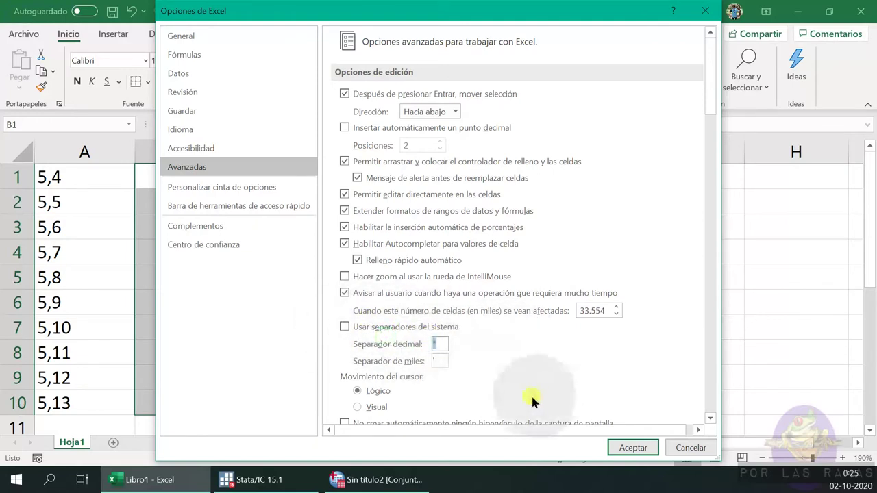
left_click(440, 360)
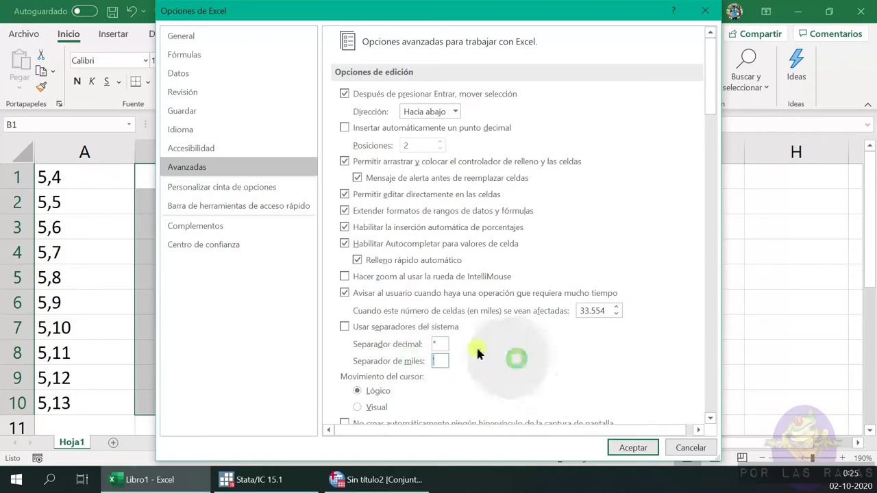
left_click(440, 344)
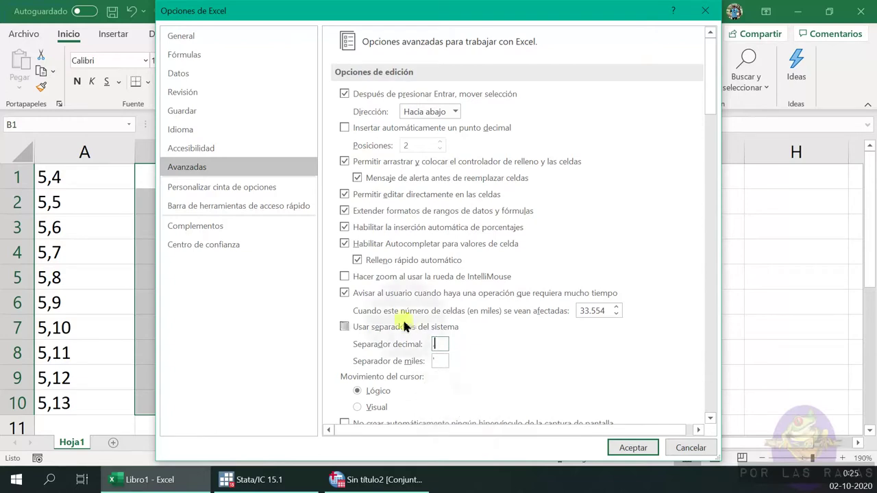
left_click(348, 328)
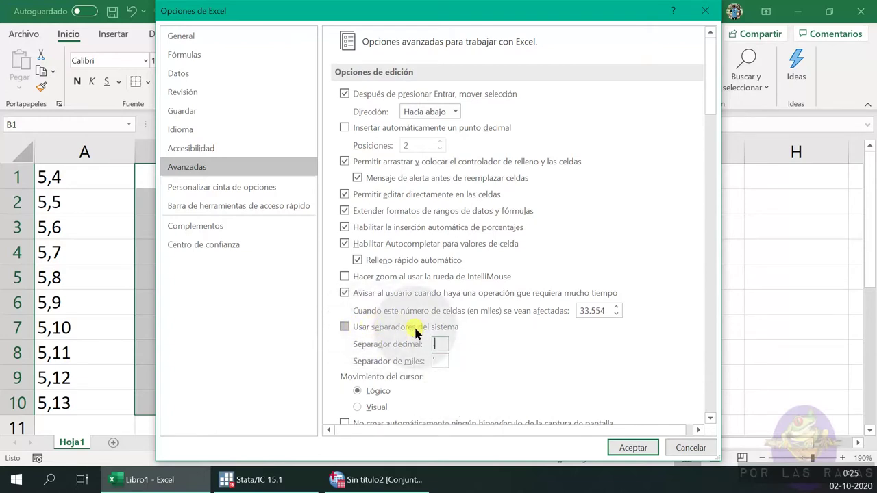
left_click_drag(416, 333, 441, 344)
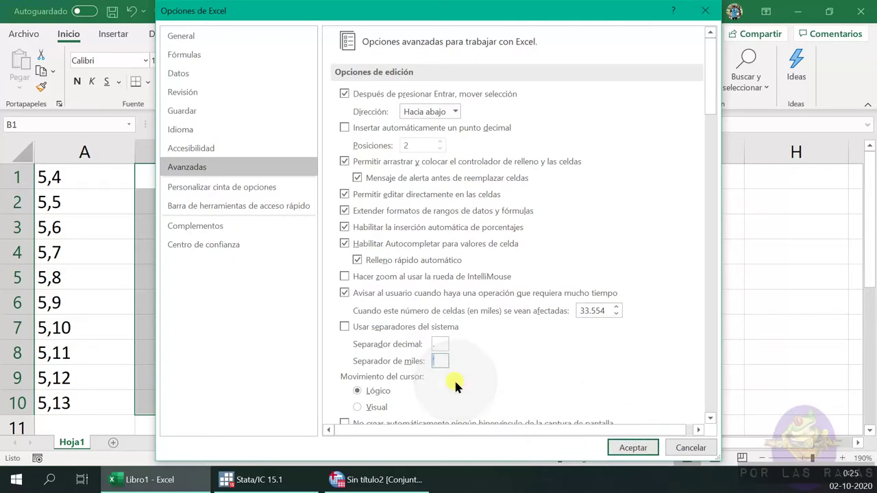
Use an apostrophe as thousands separator, apply, and check D1 shows 11'234'412
type("'")
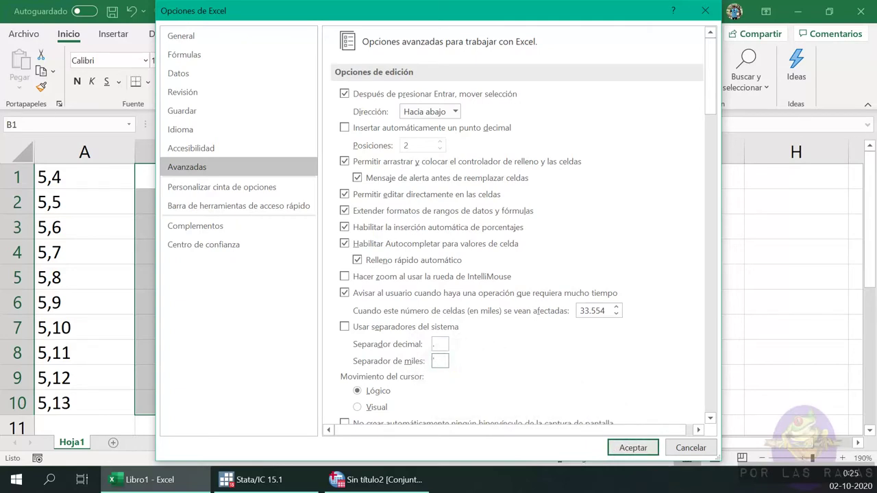
left_click(637, 452)
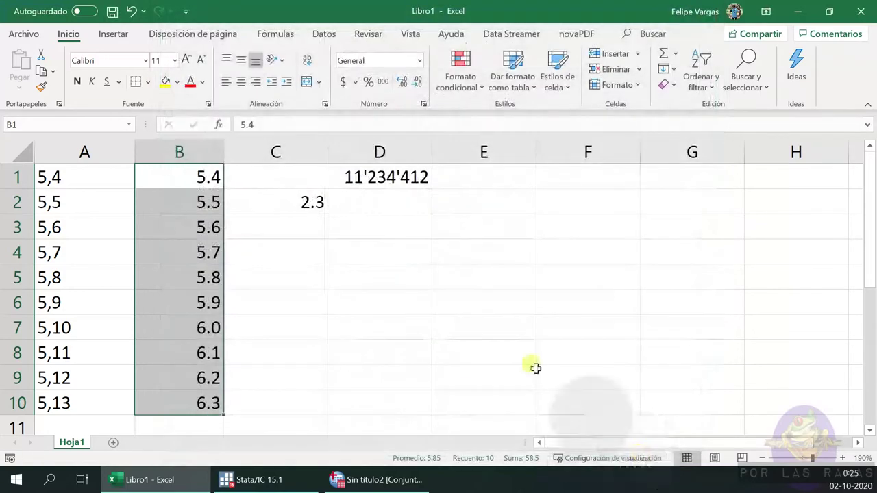
left_click(380, 178)
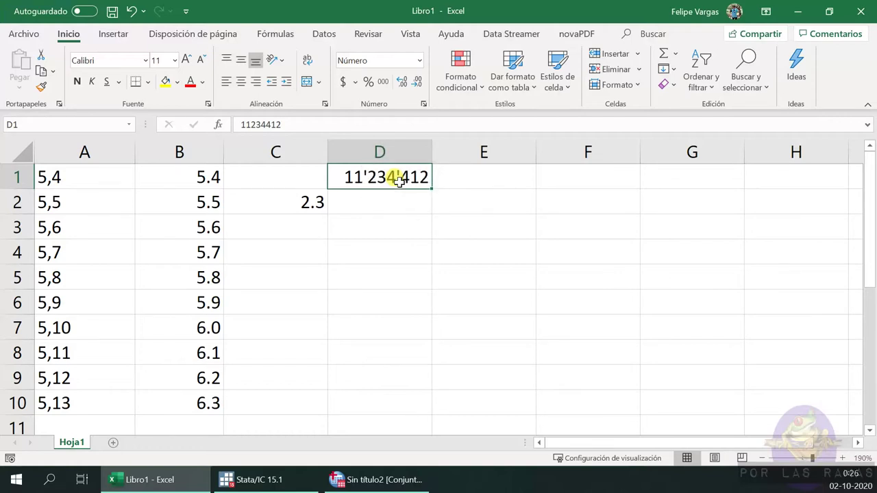
Enter 1234.5 in D1 and add one decimal so it reads 1'234.5
type("1234.5")
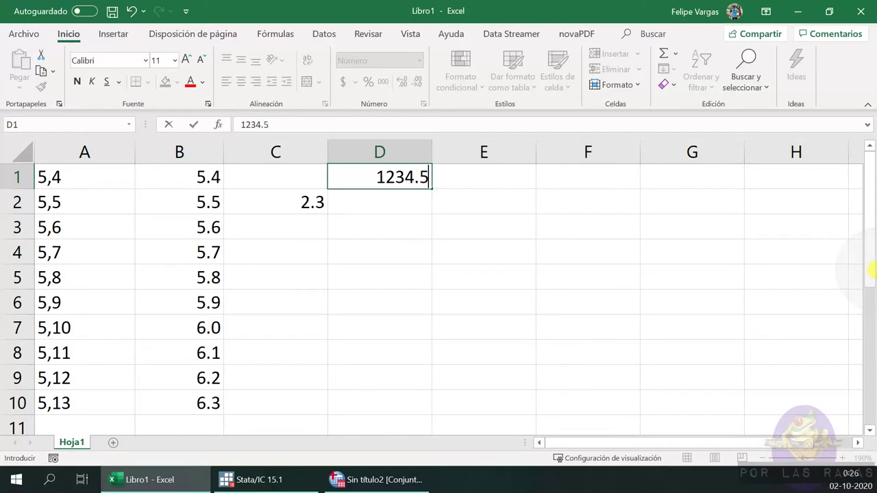
key("Return")
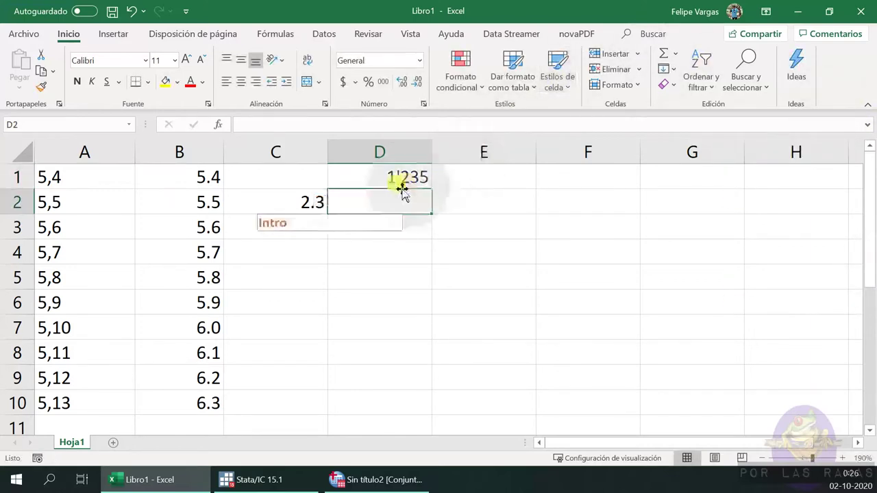
left_click(399, 179)
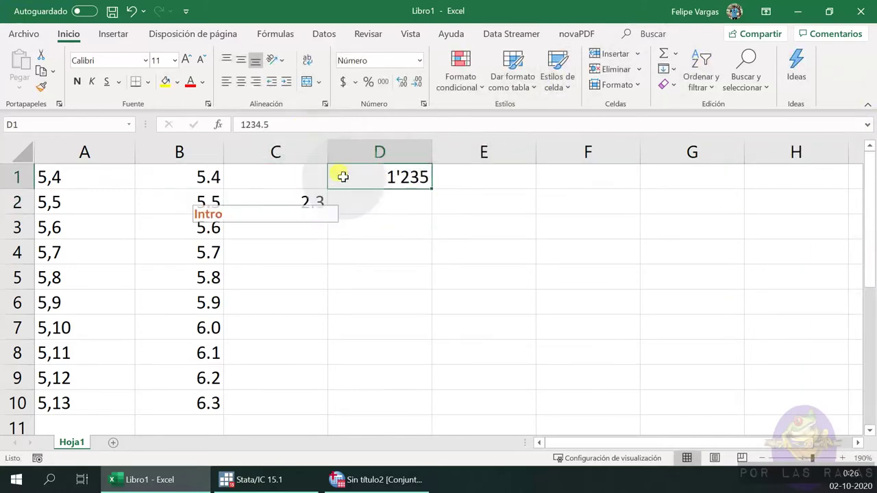
left_click(401, 82)
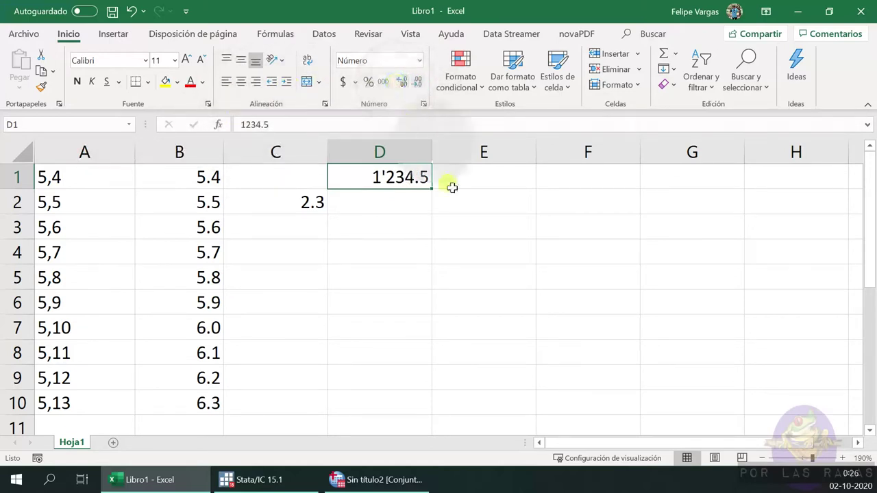
left_click(411, 246)
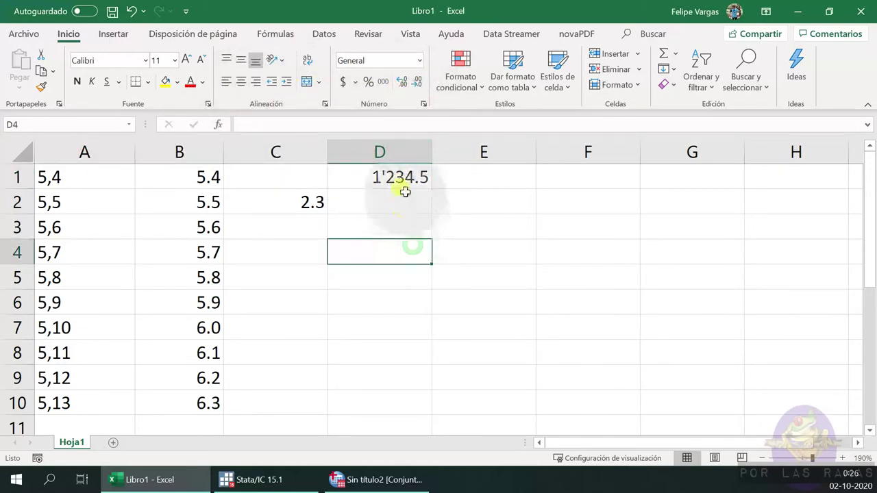
left_click(403, 185)
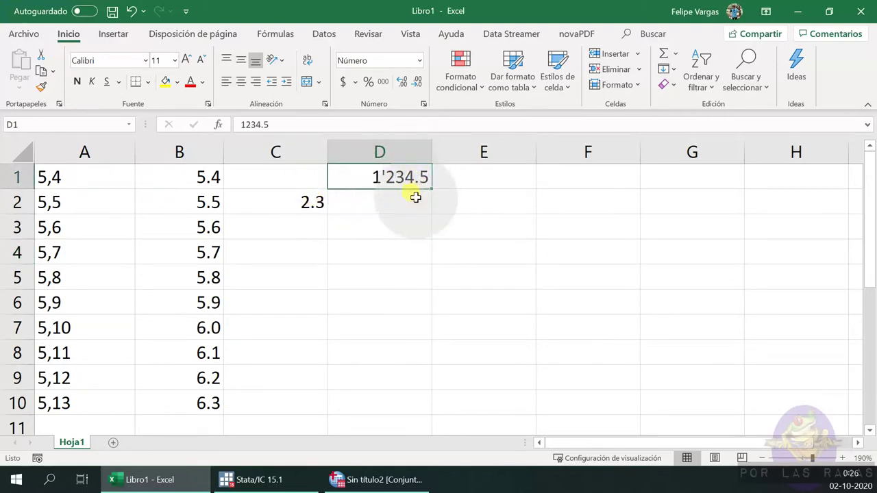
Select the period-decimal values B1:B9 to check their sum, then switch to SPSS
left_click(10, 150)
left_click(356, 237)
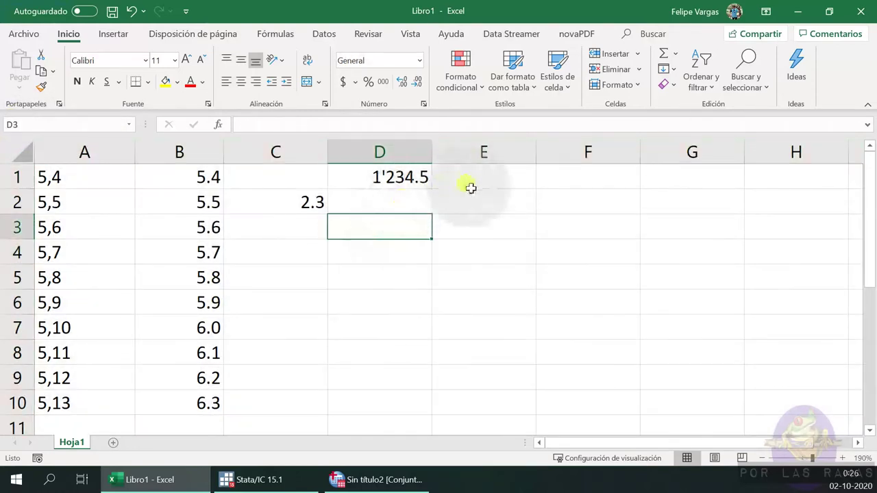
left_click_drag(179, 177, 178, 370)
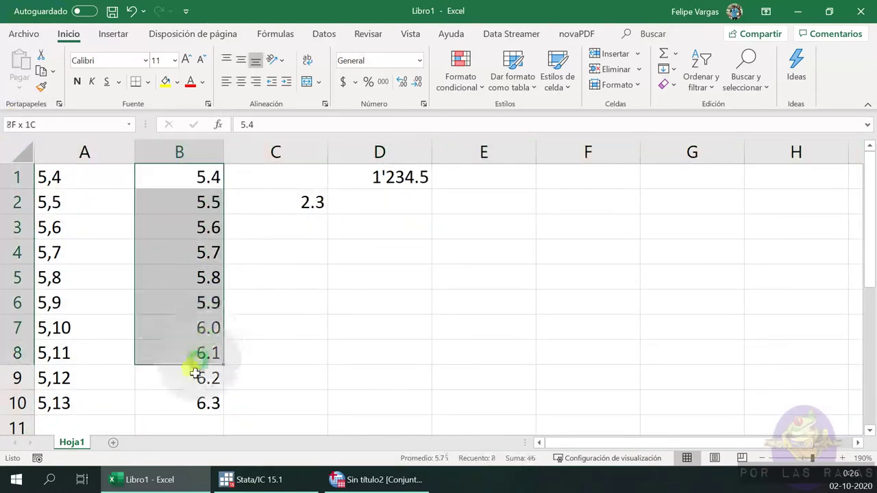
left_click(499, 275)
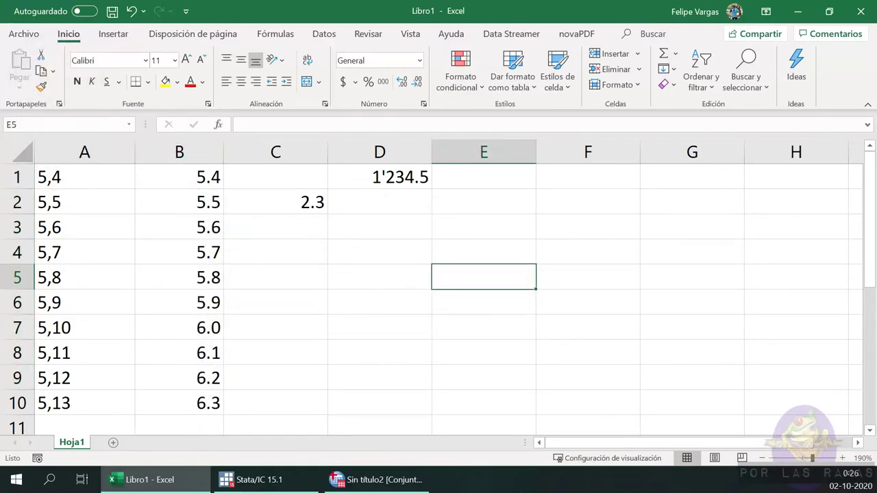
key("alt+Tab")
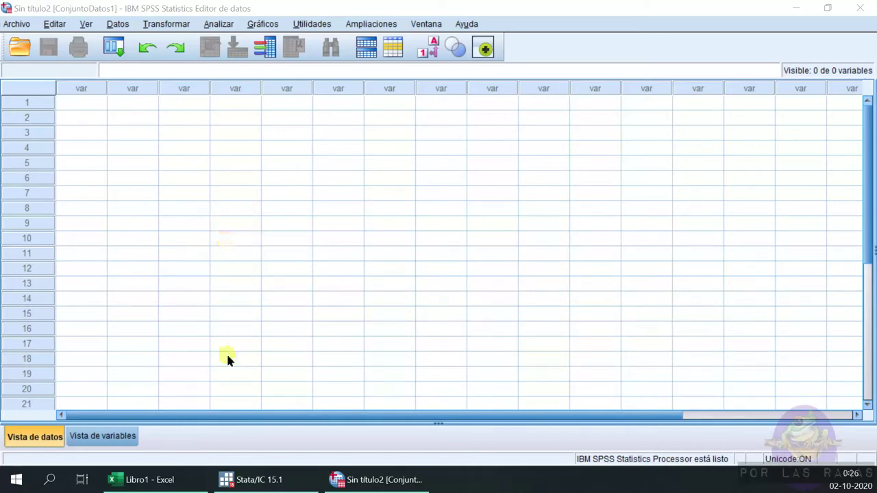
Open the SPSS Options dialog from Editar on the Moneda tab
left_click(172, 348)
left_click(85, 116)
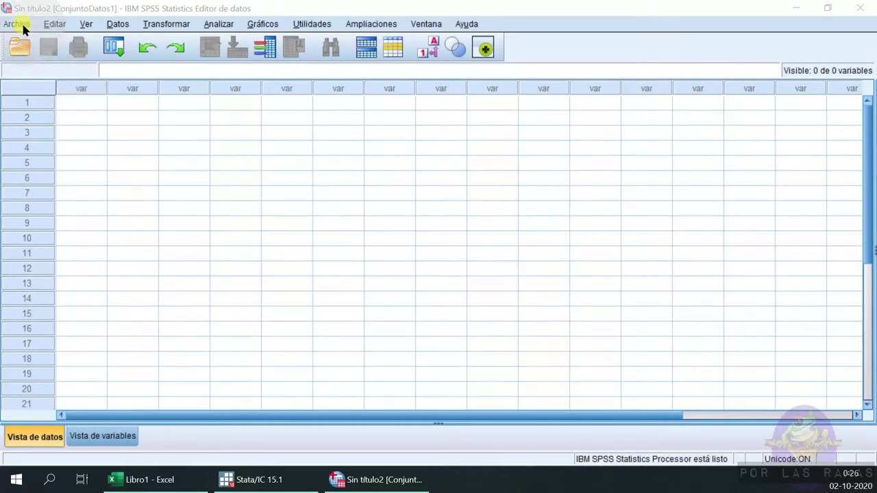
left_click(49, 26)
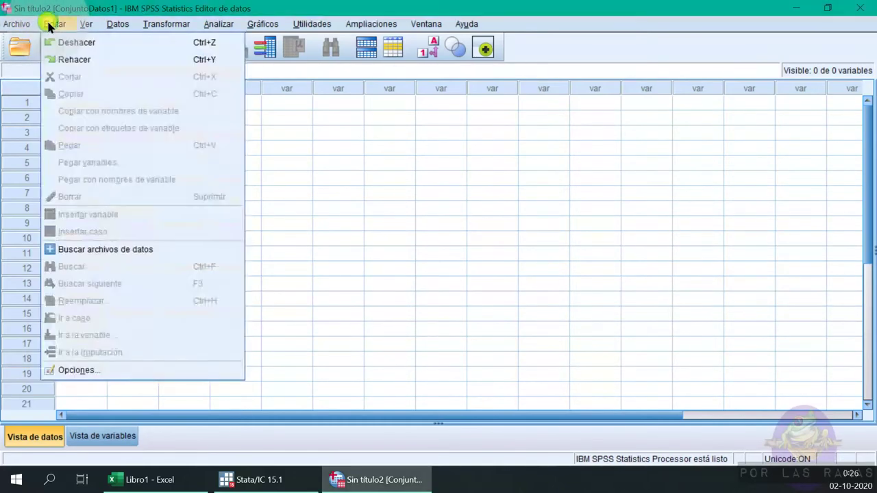
left_click(92, 370)
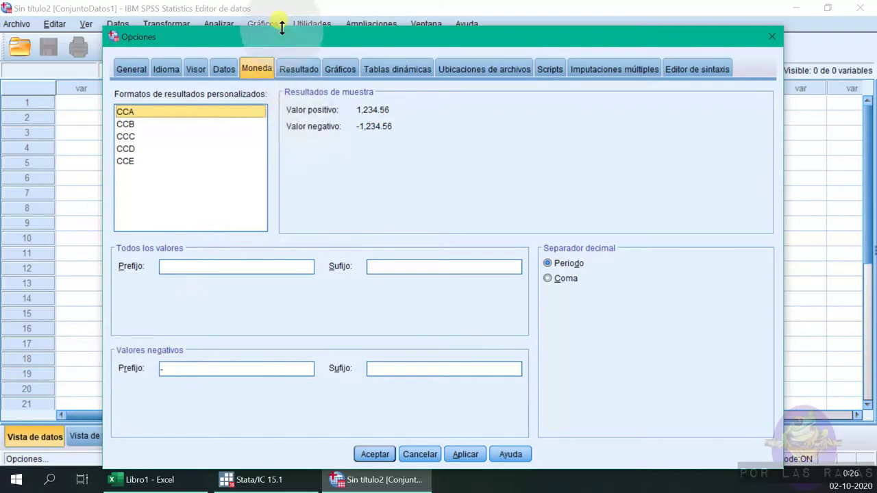
left_click_drag(285, 41, 287, 16)
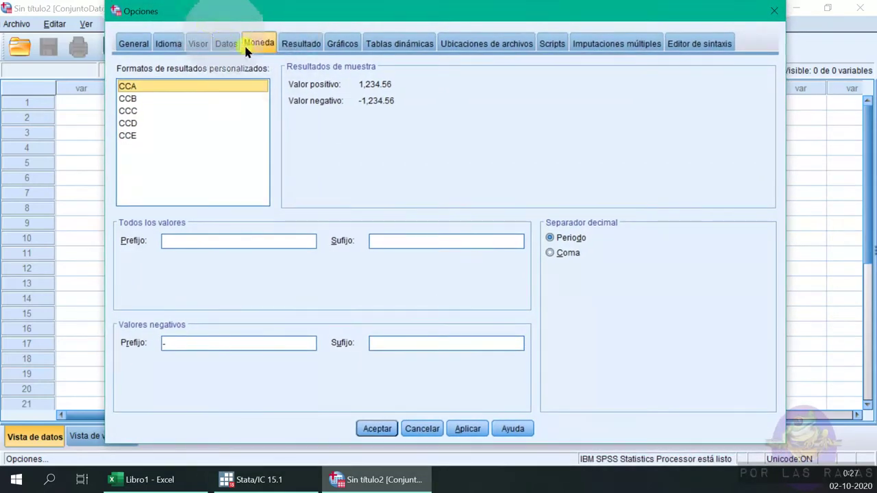
Set the currency decimal separator to Período, confirm with Aceptar, and go to Stata
left_click(583, 239)
left_click(565, 252)
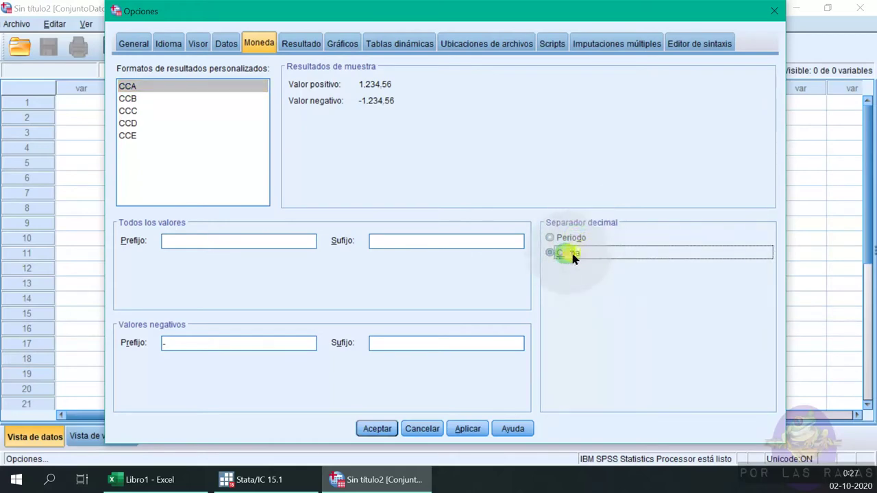
left_click(575, 238)
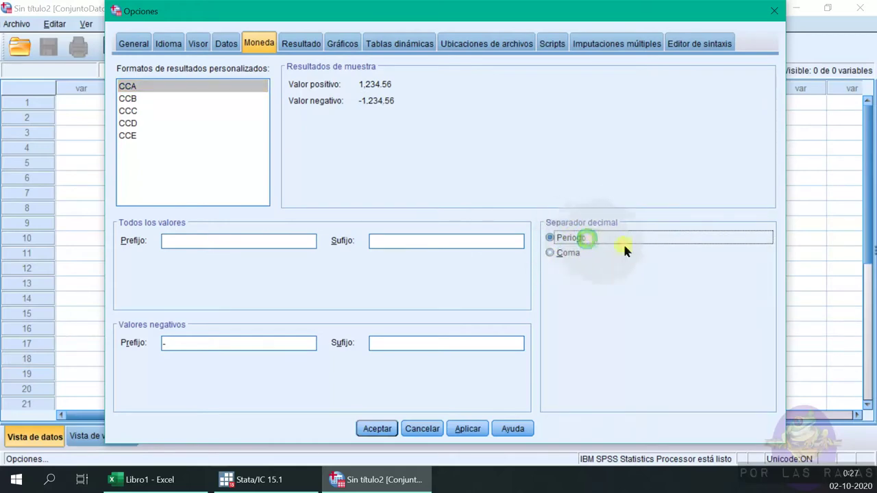
left_click(568, 252)
left_click(576, 238)
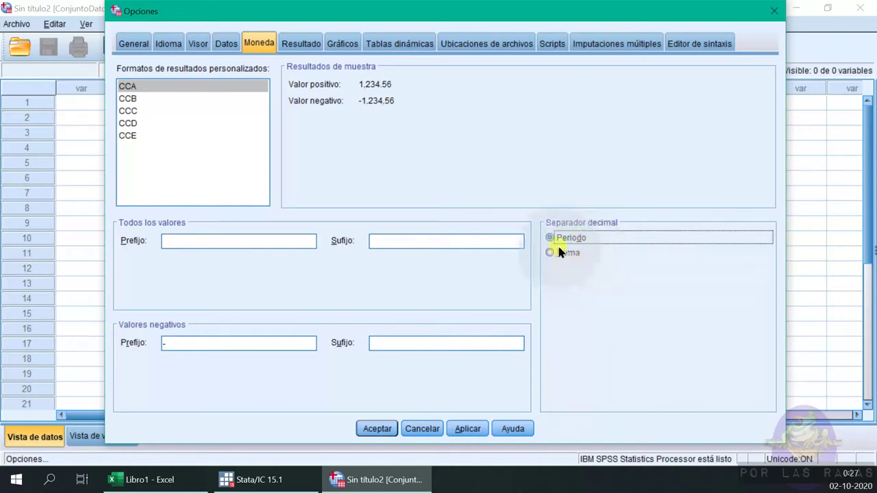
left_click(568, 252)
left_click(574, 238)
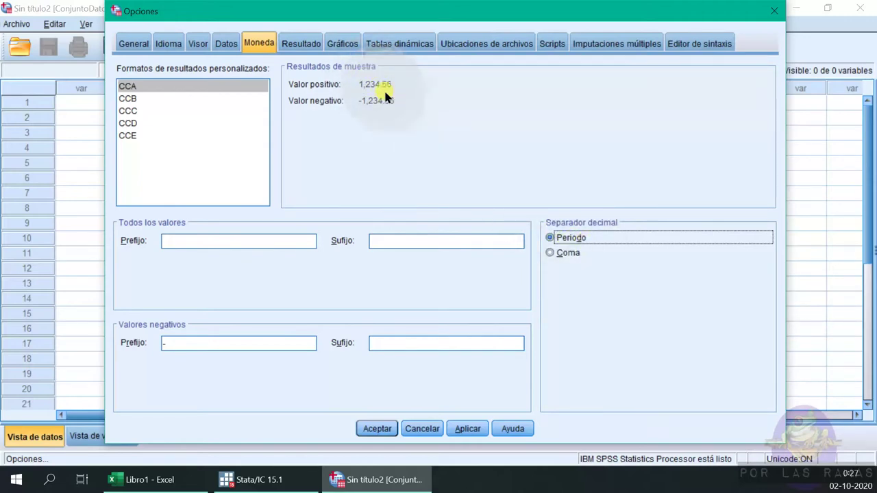
left_click(568, 252)
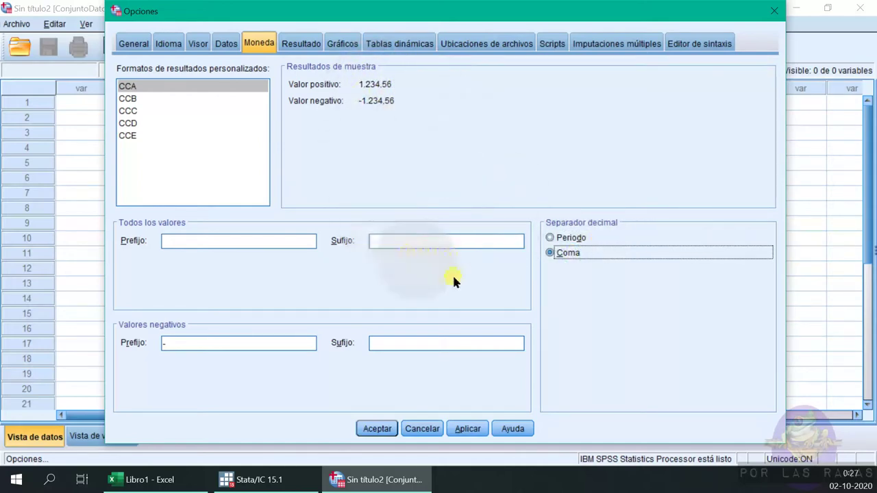
left_click(577, 241)
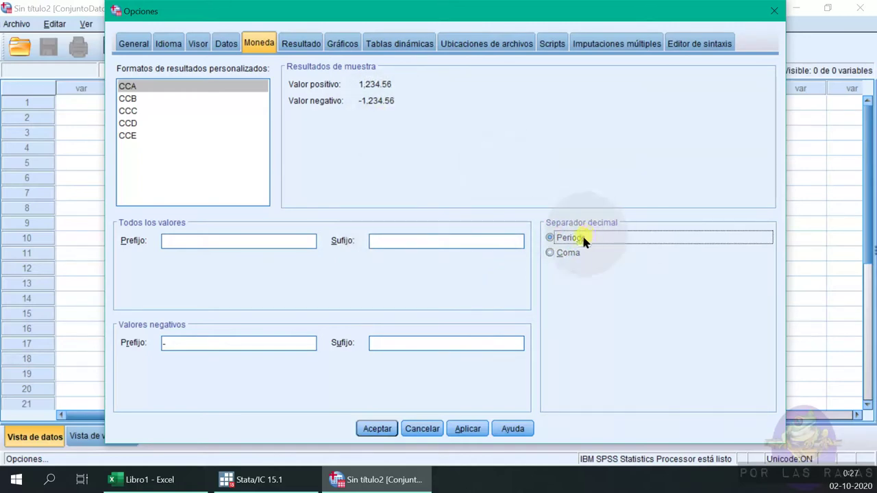
left_click(383, 426)
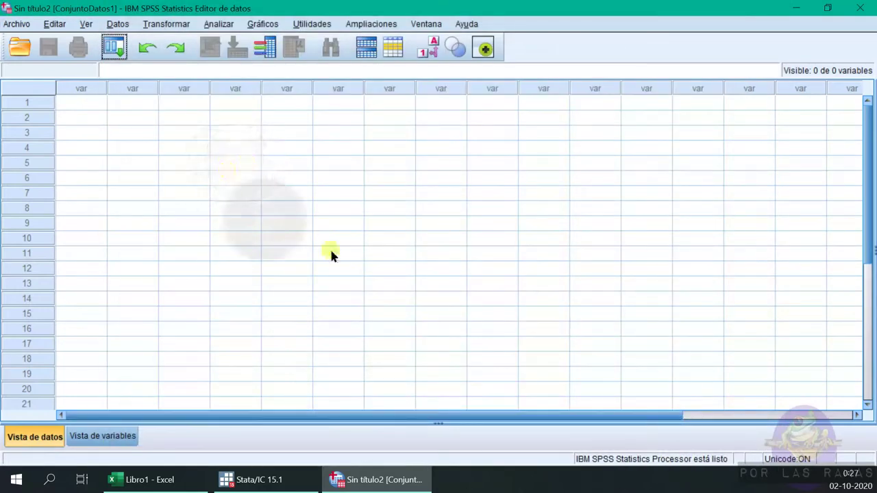
left_click(286, 481)
Run help set dp in Stata's Command pane to view the decimal-point help
left_click(247, 333)
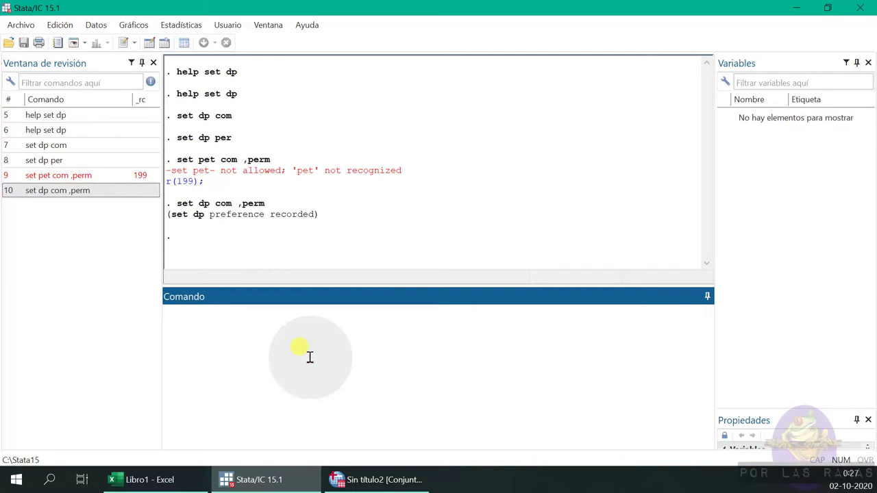
type("help set dp")
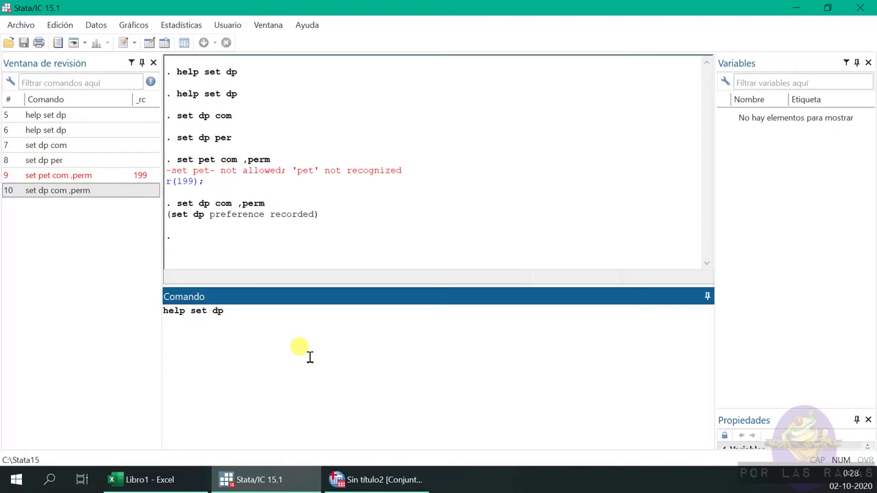
key("Return")
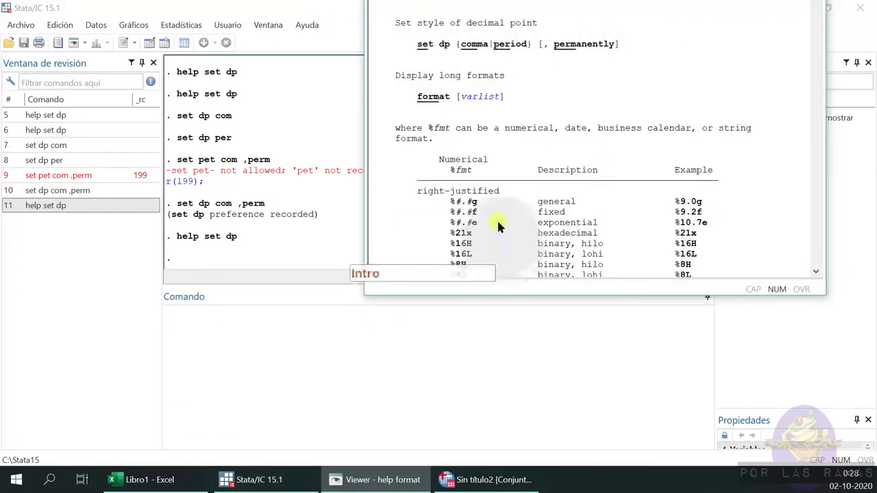
Highlight the set dp {comma|period} syntax, then return to the Command pane for set dp per ,perm
left_click_drag(376, 18, 627, 47)
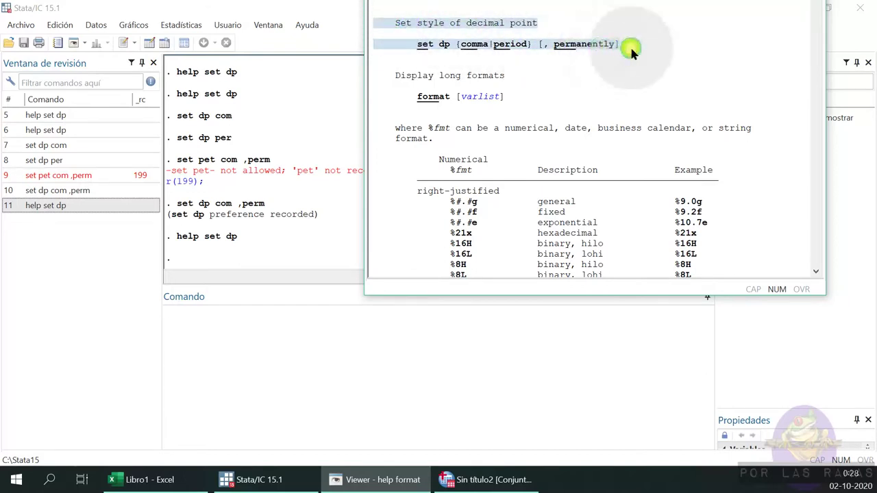
left_click(660, 83)
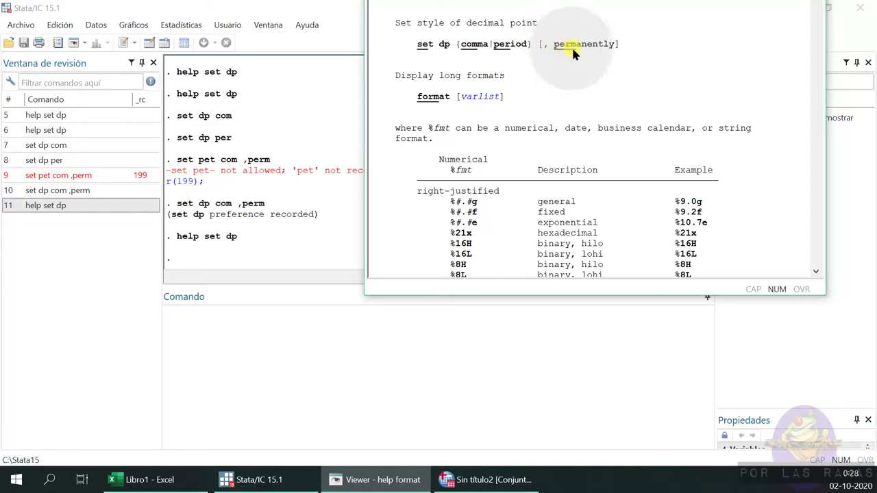
left_click(268, 348)
type("set dp per ,perm")
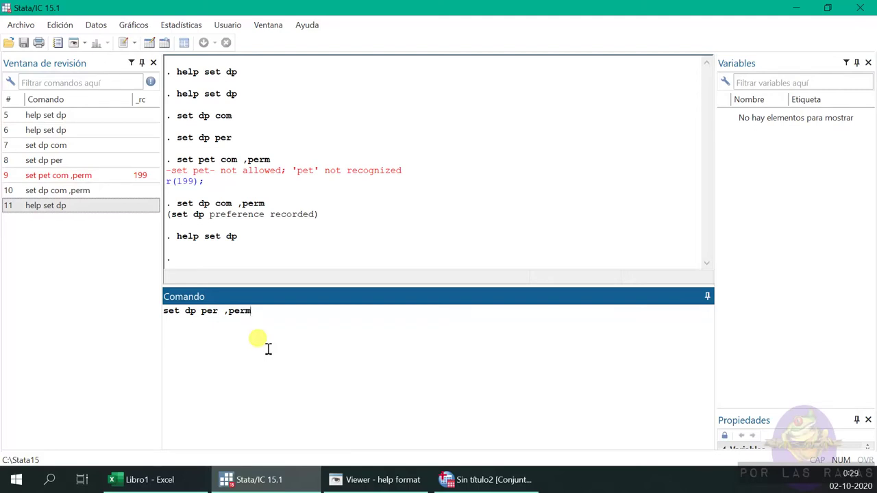
Run set dp per ,perm, then set dp com, set dp ,perm, and set dp com ,perm
key("Return")
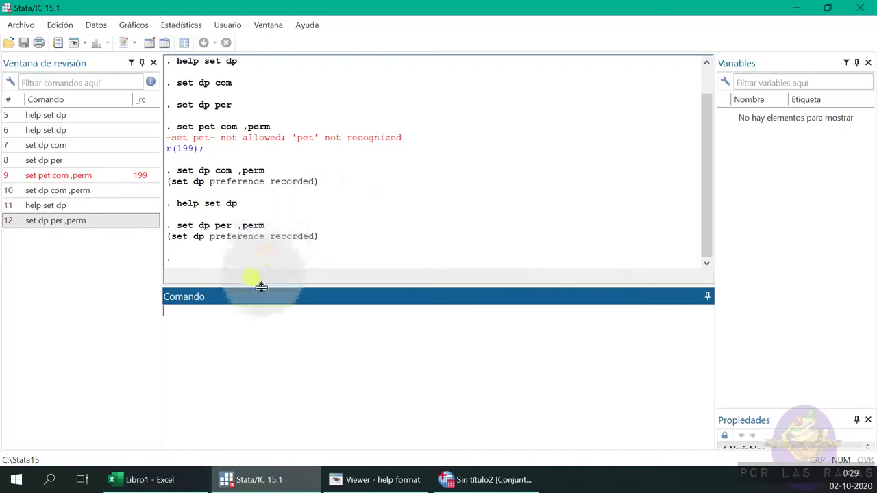
left_click(244, 364)
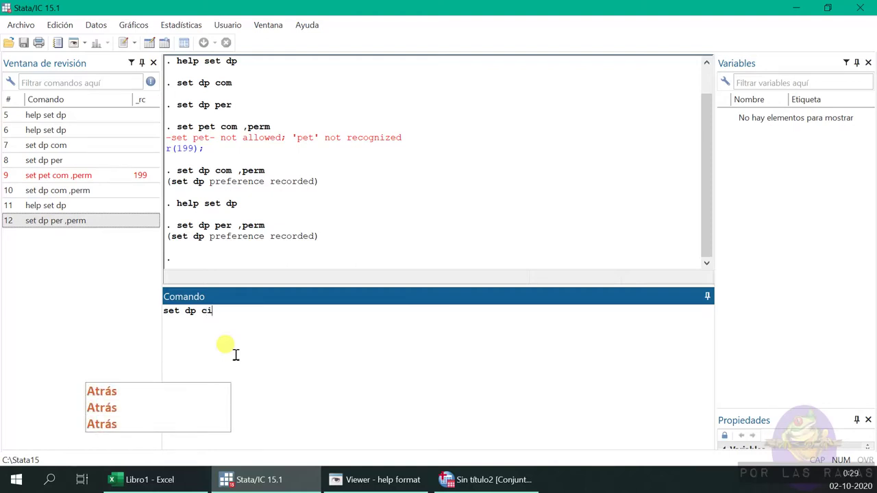
key("Return")
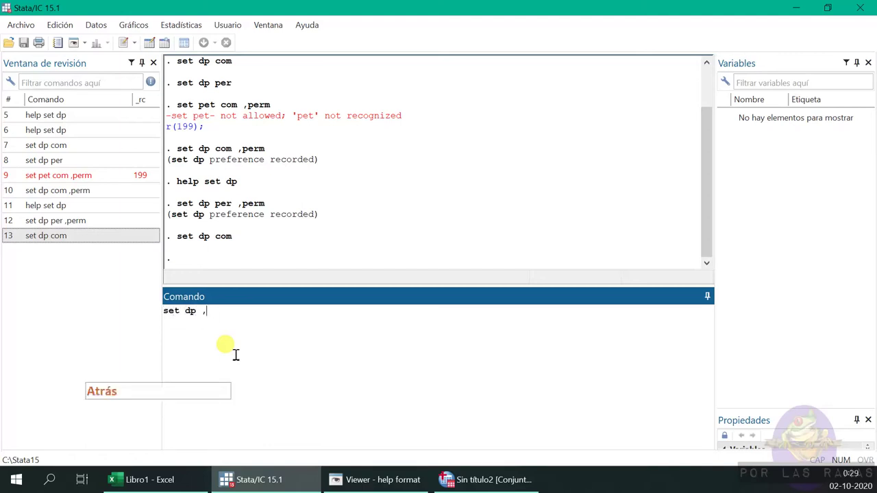
key("Return")
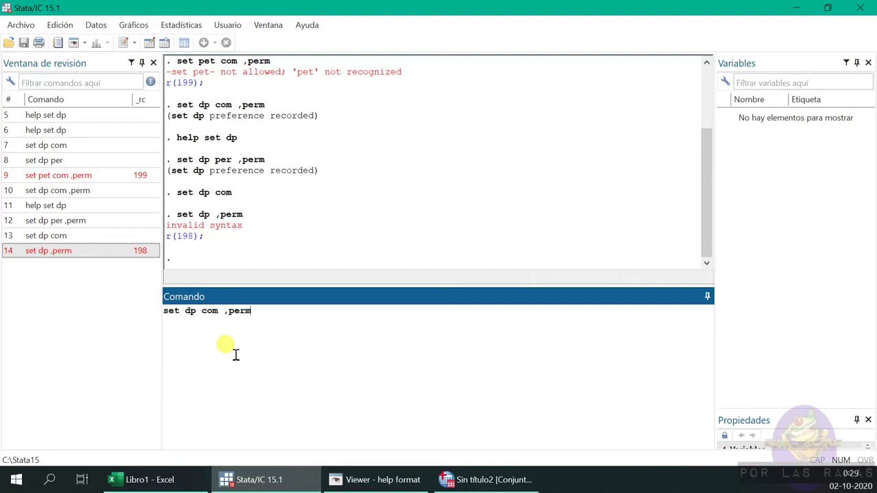
key("Return")
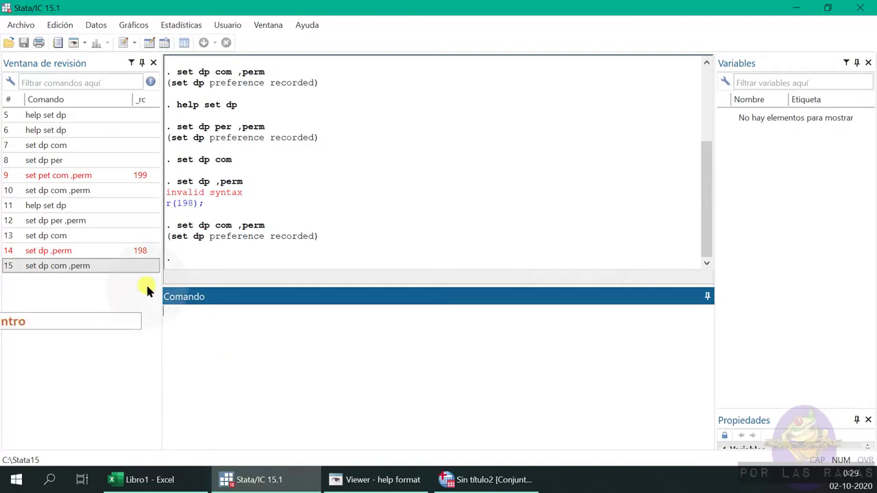
mouse_move(368, 483)
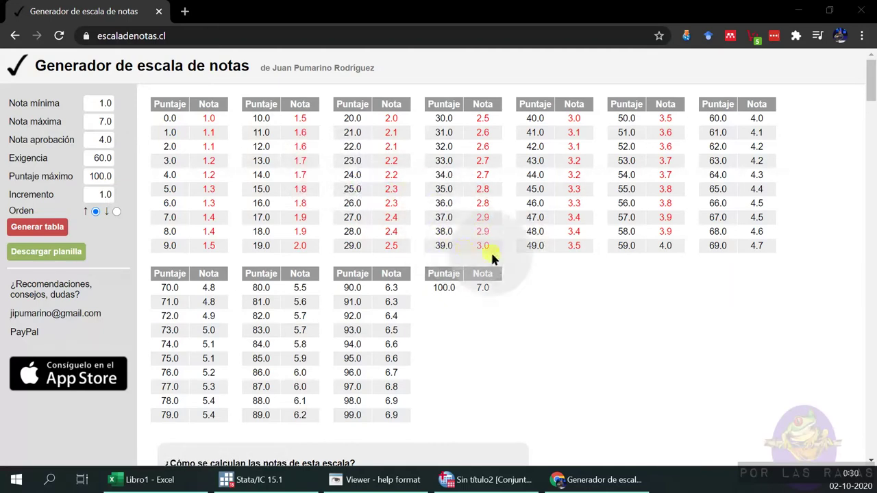
Highlight the 30.0–39.0 score rows and their grades in the grade table, then deselect
left_click_drag(497, 247, 430, 118)
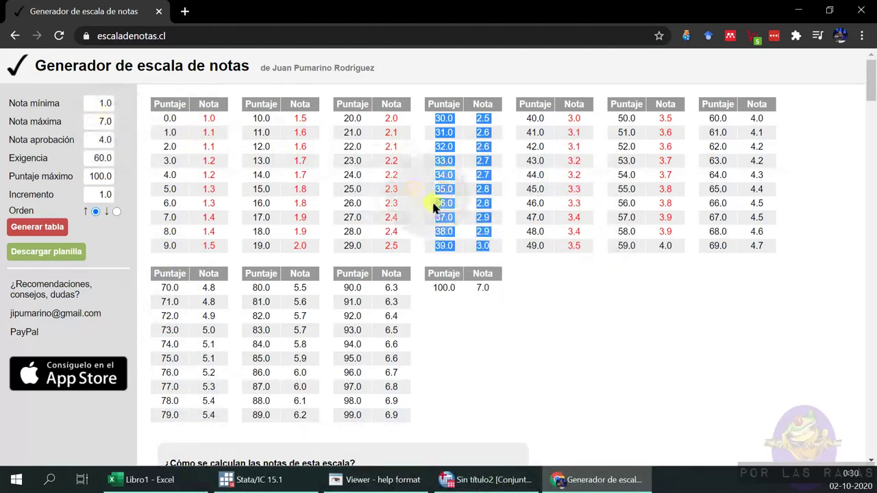
left_click(576, 317)
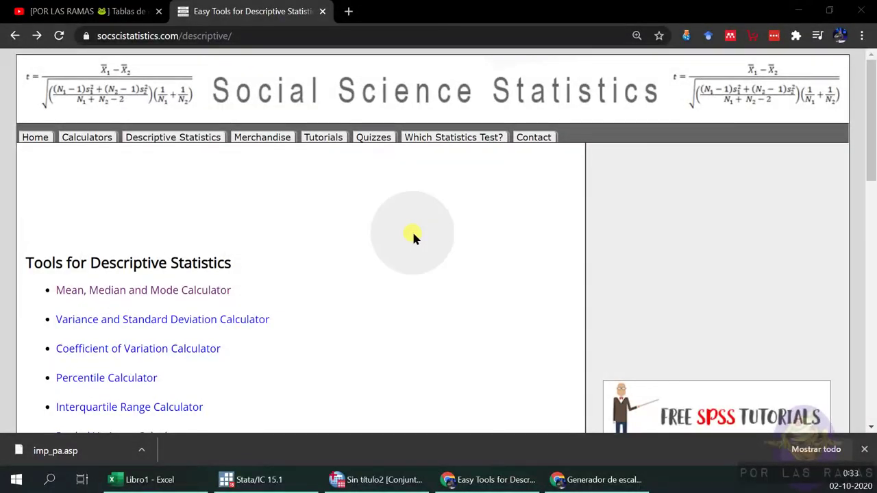
Open the Mean, Median and Mode Calculator from the descriptive statistics page and scroll to its empty values box
scroll(294, 319, "down", 2)
scroll(289, 293, "down", 2)
scroll(290, 293, "down", 2)
scroll(308, 290, "up", 3)
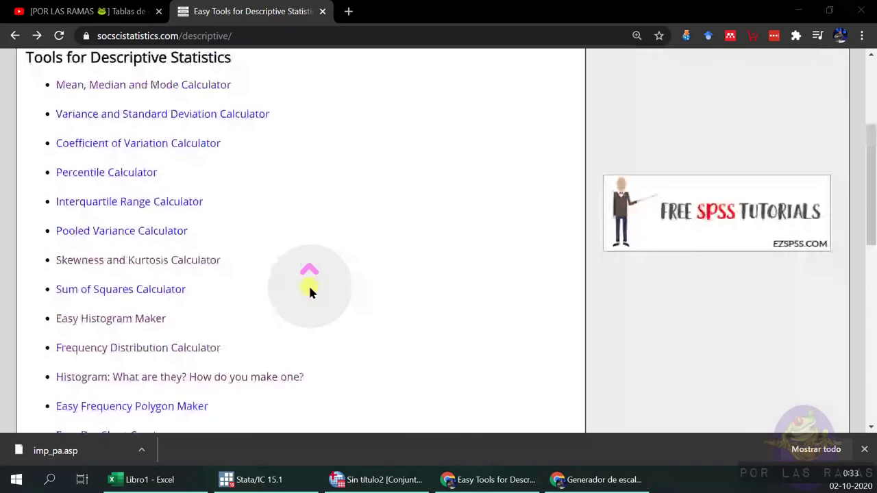
scroll(304, 288, "up", 3)
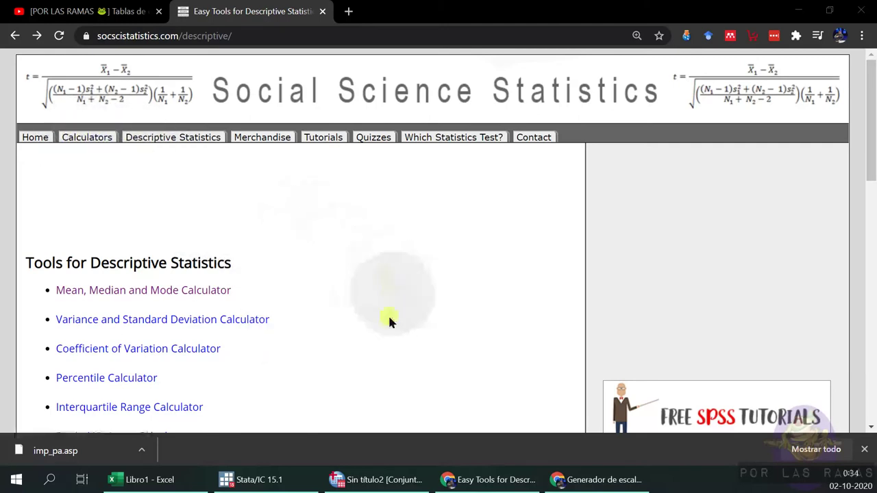
left_click(159, 291)
scroll(168, 298, "down", 3)
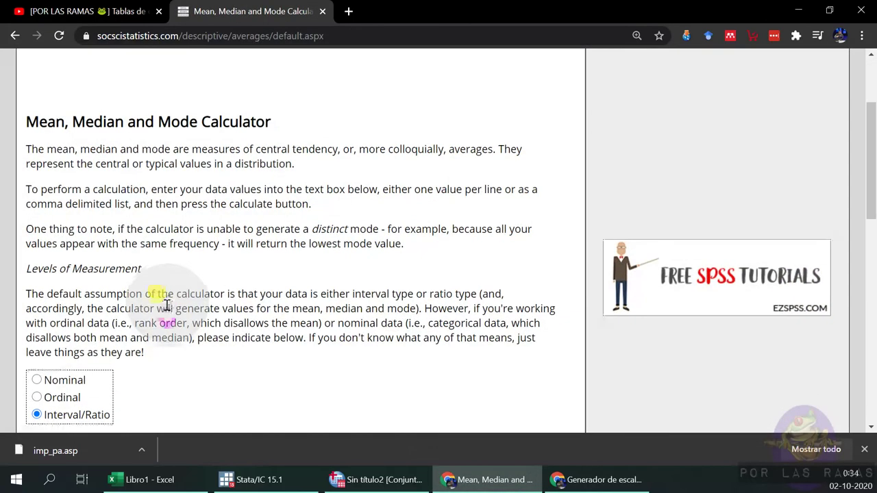
scroll(172, 299, "down", 3)
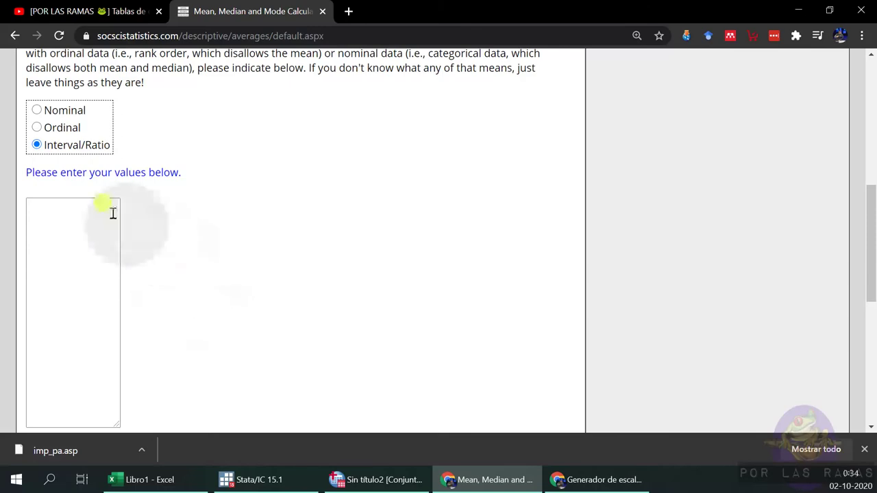
scroll(322, 305, "down", 2)
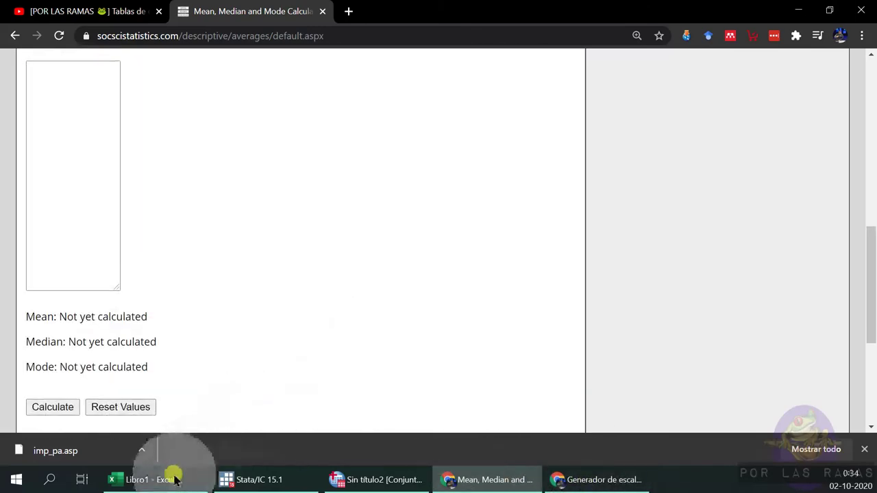
left_click(167, 479)
Check that B11 holds =PROMEDIO(B1:B10), averaging the period-decimal values to 5.85
left_click(296, 282)
scroll(281, 303, "down", 1)
scroll(226, 288, "down", 1)
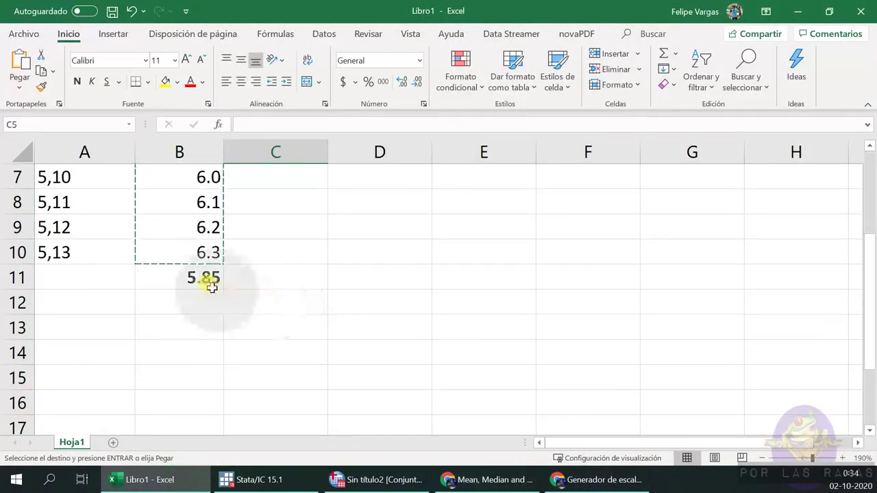
left_click(206, 278)
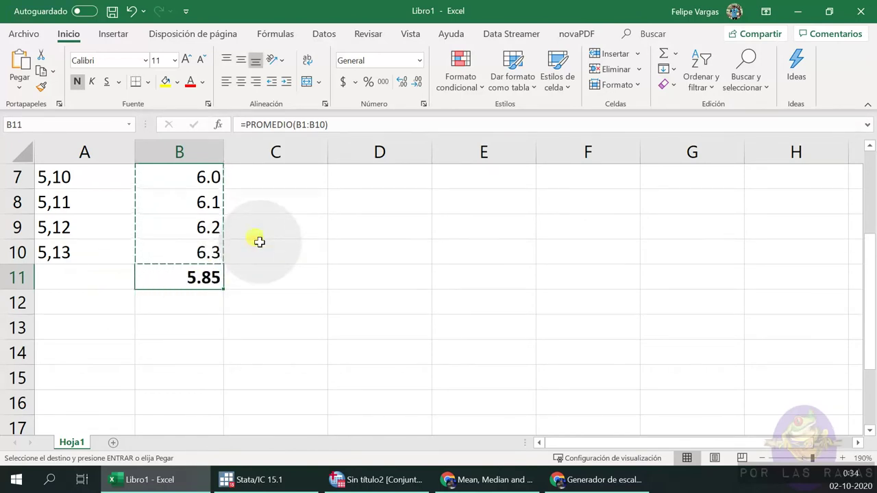
Copy the period-decimal values B1:B10 (5.4–6.3) and return to the mean calculator
scroll(117, 301, "up", 2)
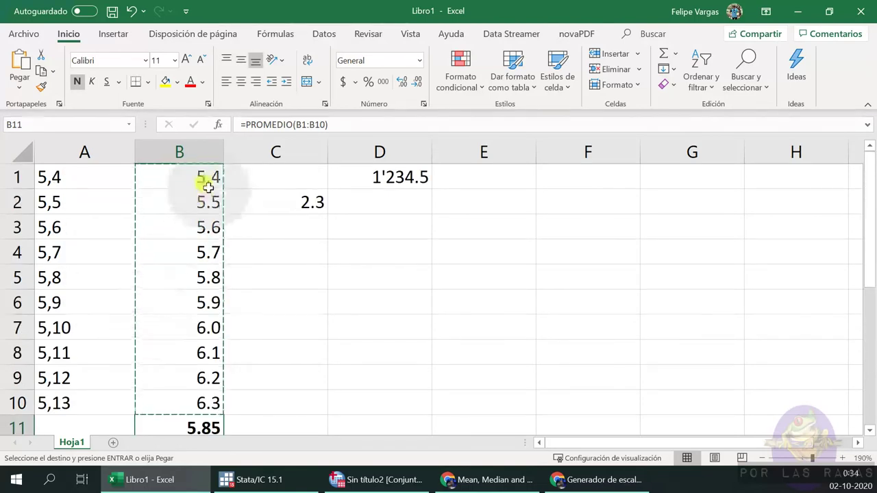
left_click_drag(209, 181, 226, 396)
key("ctrl+c")
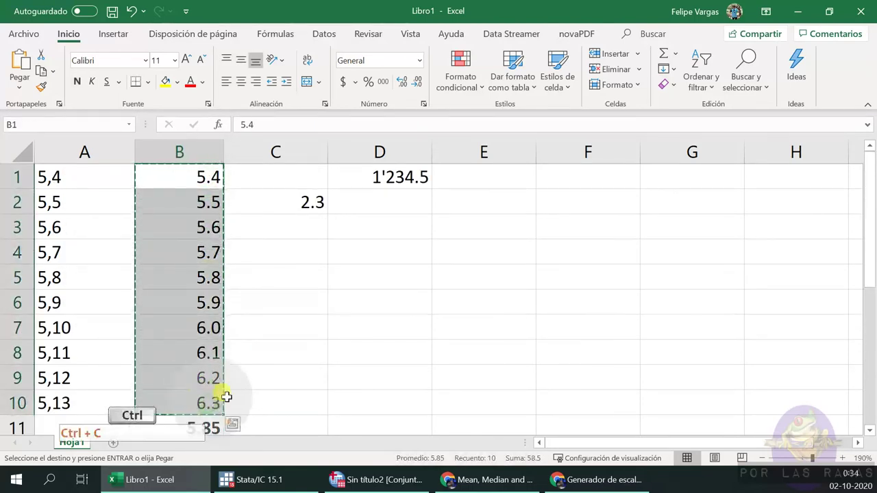
left_click(505, 477)
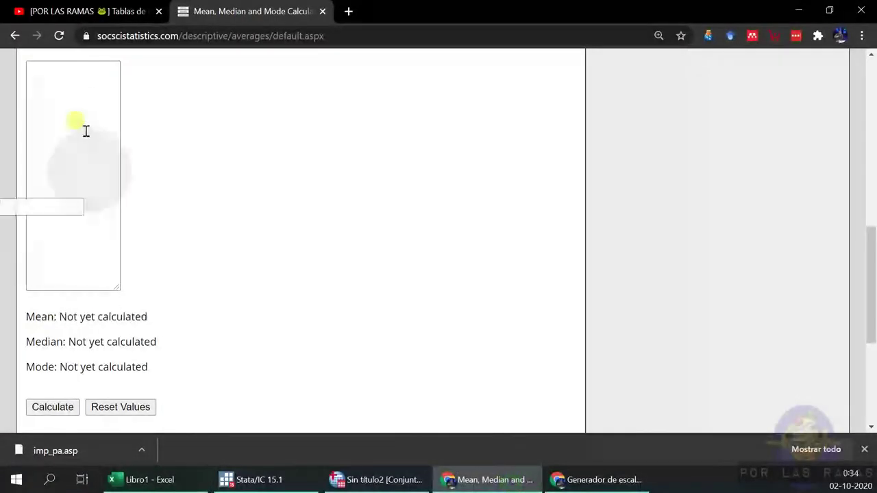
Paste the values 5.4–6.3 into the calculator, getting mean 5.85, median 5.85 and mode 5.4
left_click(86, 131)
key("ctrl+v")
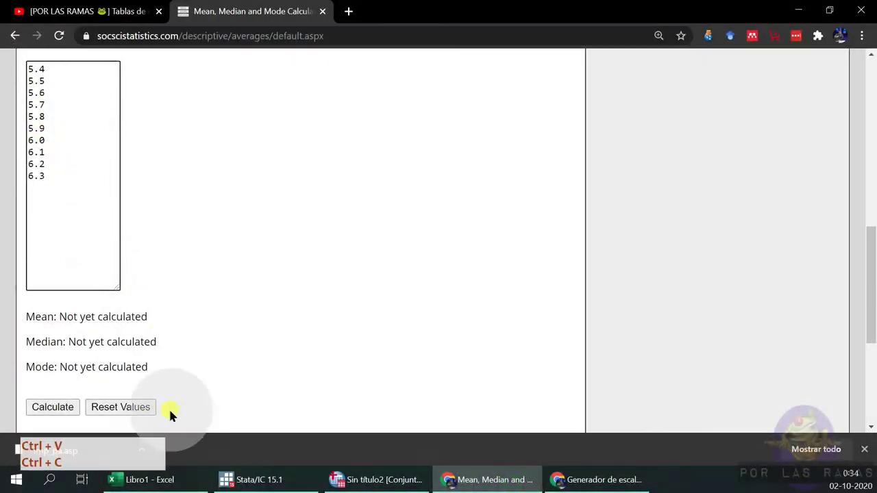
left_click(68, 405)
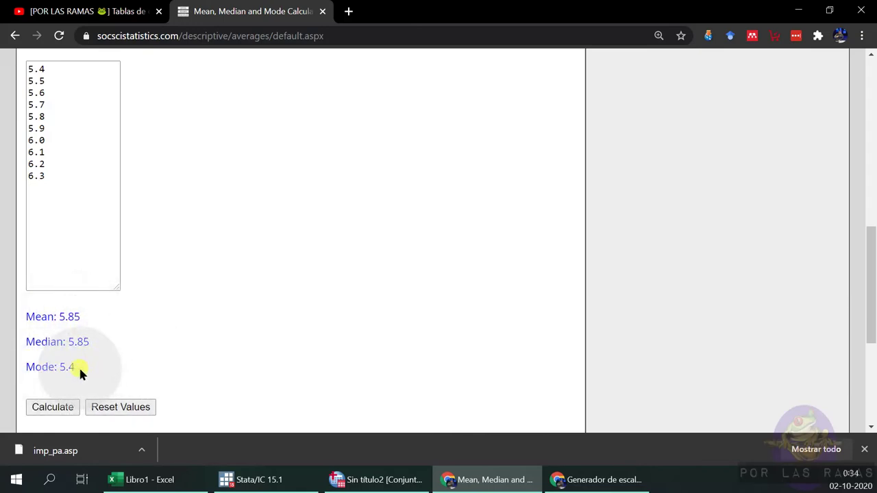
scroll(132, 300, "up", 2)
scroll(82, 255, "down", 2)
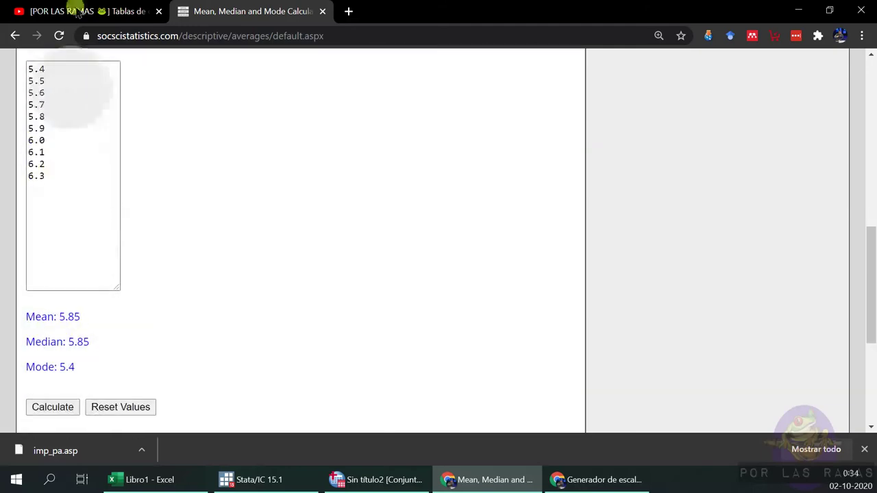
left_click(144, 478)
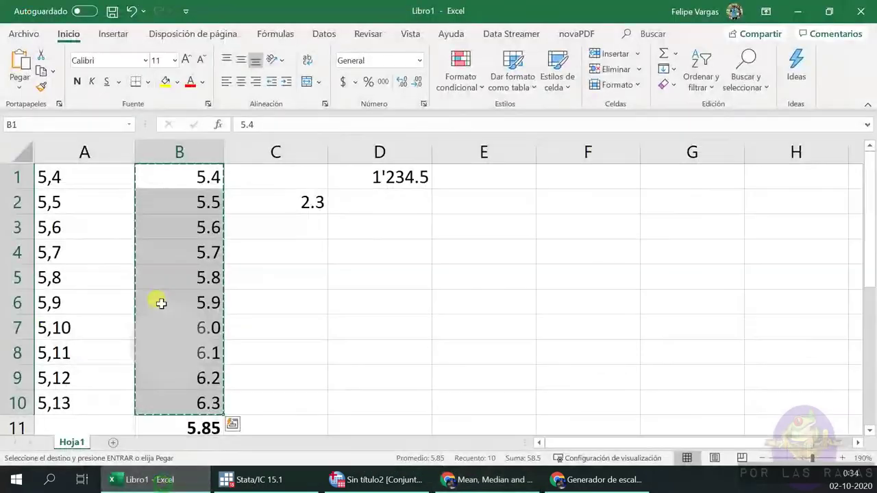
Copy the comma-decimal values A1:A10 from Excel
left_click_drag(78, 172, 94, 401)
key("ctrl+c")
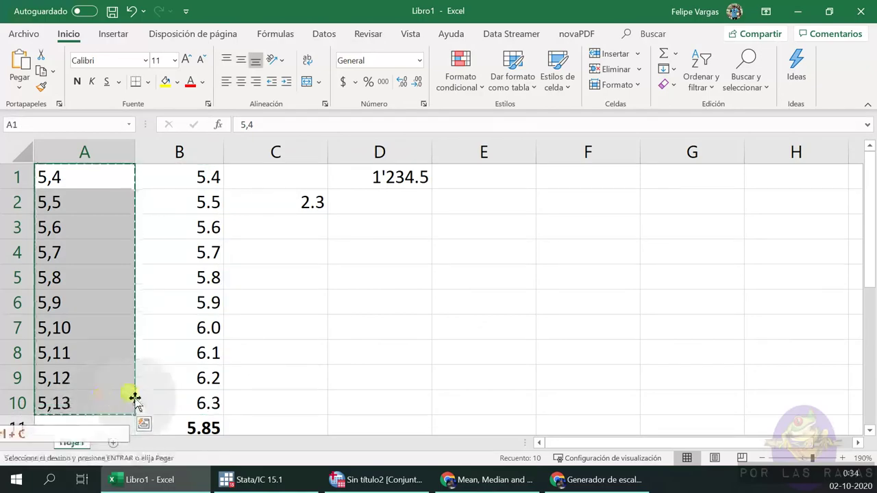
left_click(594, 480)
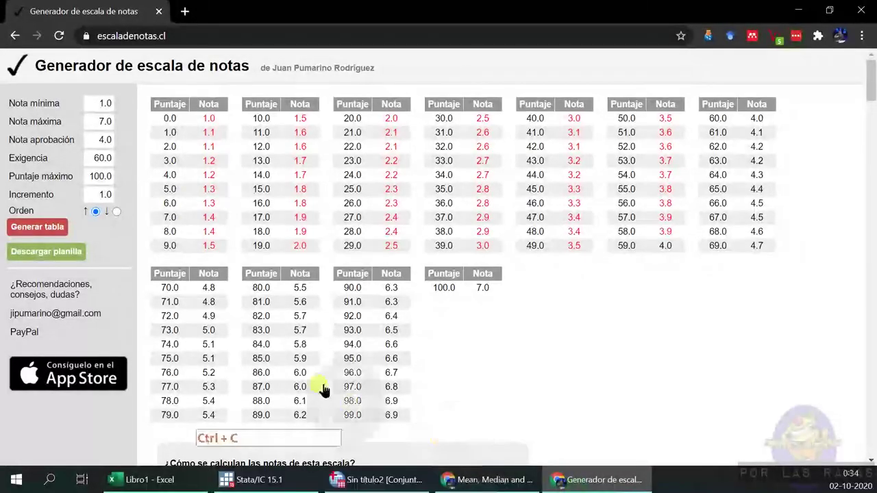
left_click(488, 480)
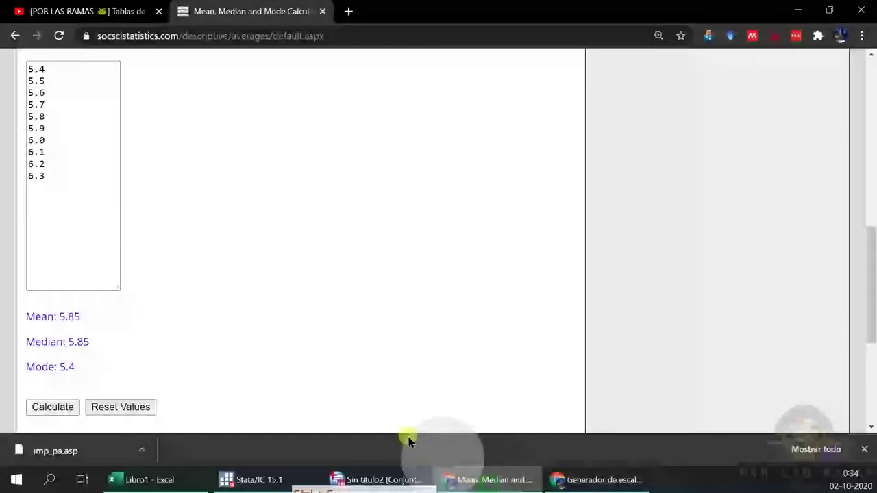
Replace the calculator's data with the comma list 5,4 to 5,13 and recalculate: mean 6.75, median 5, mode 5
left_click_drag(78, 211, 34, 52)
key("ctrl+v")
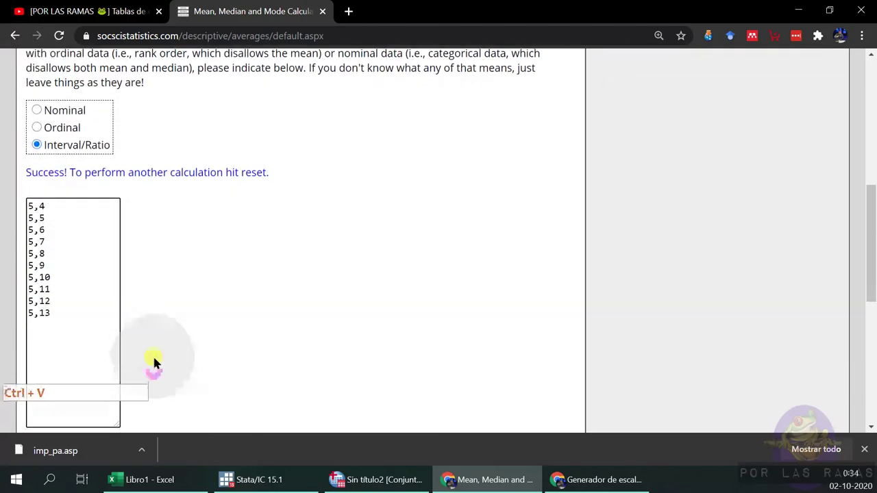
scroll(130, 373, "down", 1)
scroll(131, 349, "down", 1)
scroll(103, 346, "down", 1)
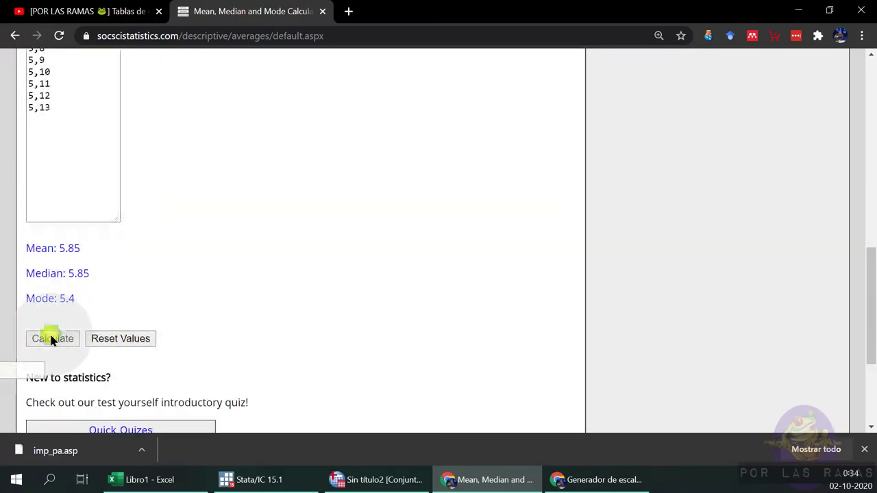
left_click(51, 339)
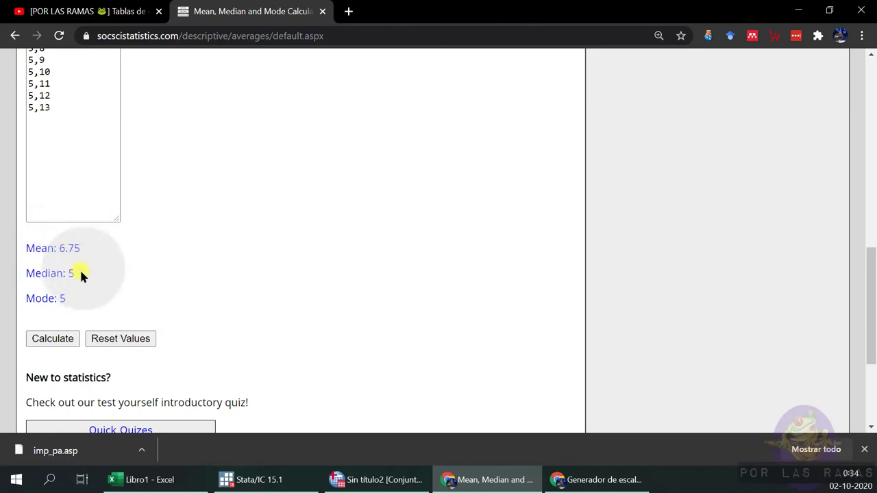
scroll(30, 212, "up", 2)
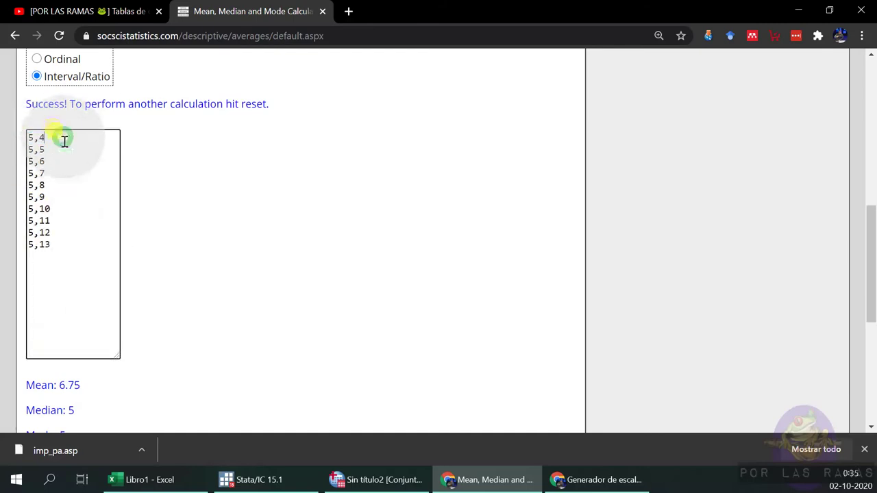
Append a 5,600 entry after 5,13 and recalculate the mean
left_click(72, 246)
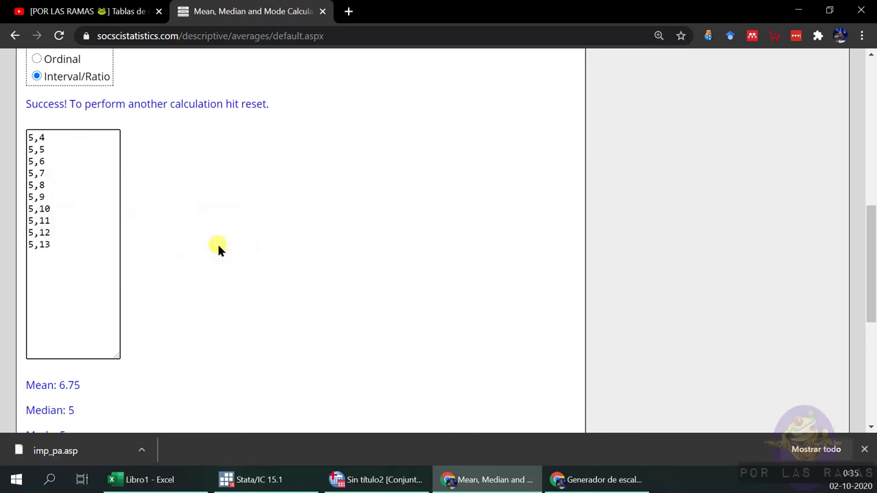
left_click(56, 132)
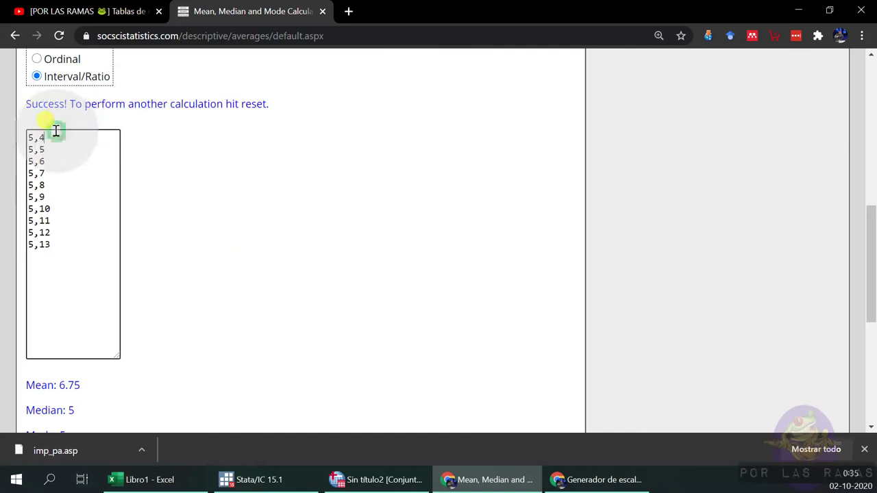
left_click_drag(56, 131, 15, 124)
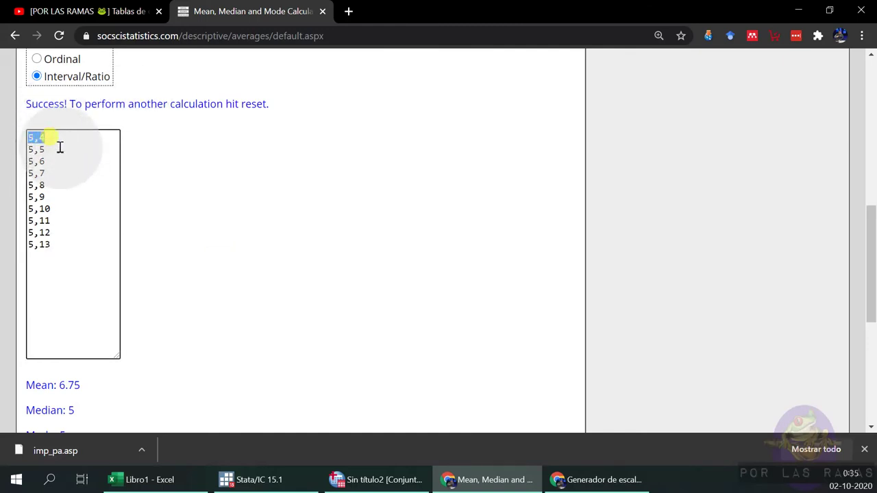
left_click_drag(59, 147, 26, 157)
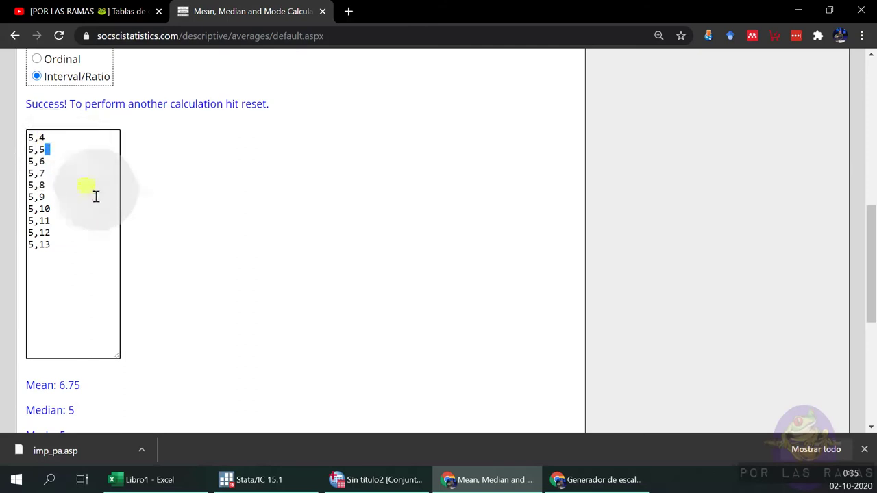
left_click(99, 247)
type("5,600")
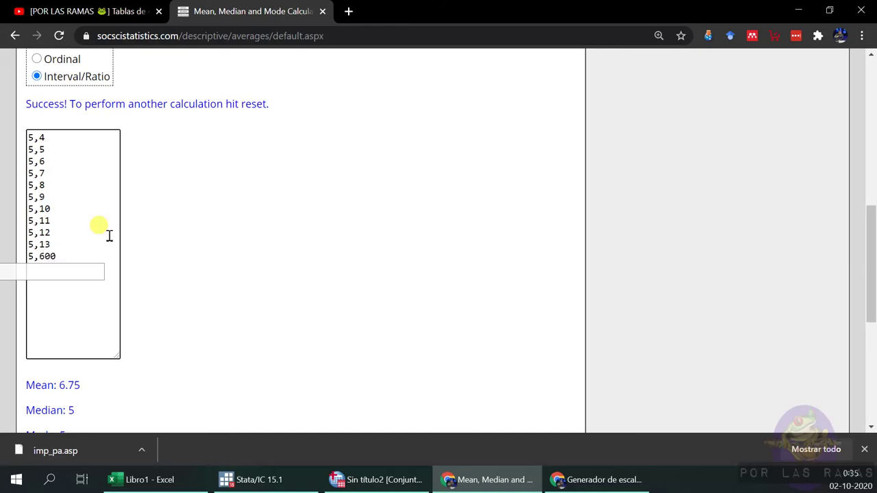
scroll(142, 277, "down", 1)
scroll(142, 278, "down", 1)
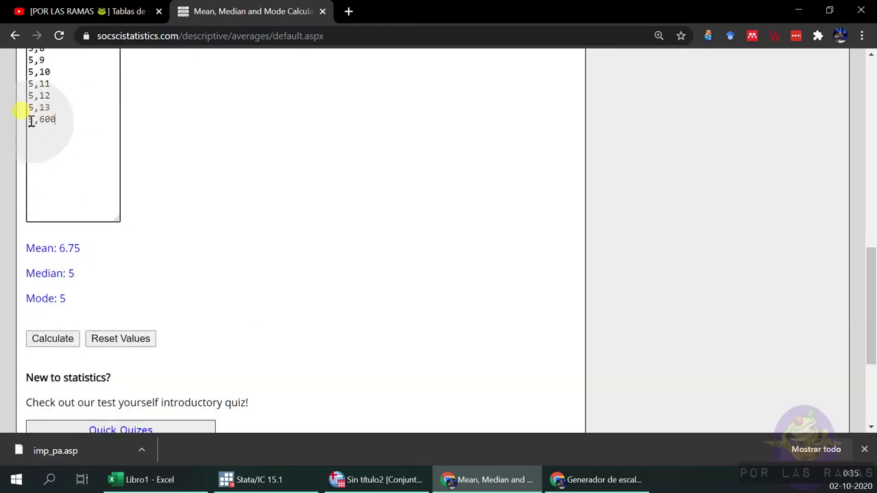
left_click(56, 339)
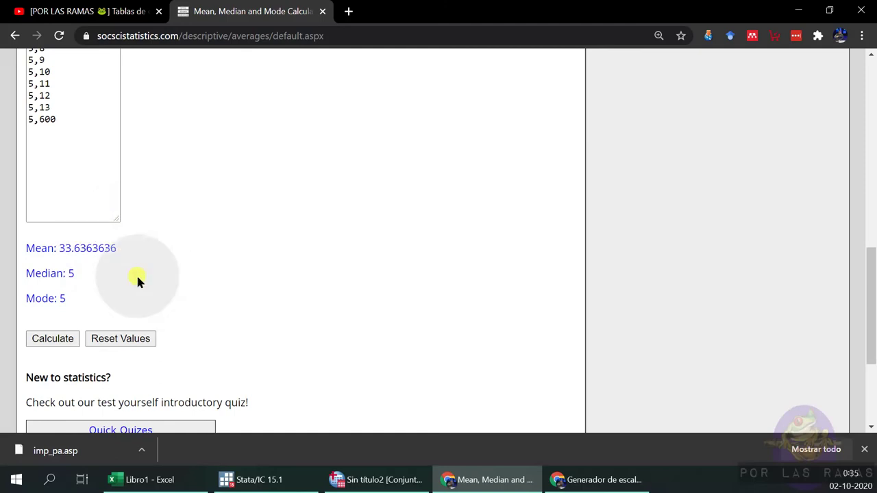
Change 5,10 to 5,105 and recalculate, giving mean 37.9545455 with median 5
scroll(49, 251, "up", 1)
scroll(48, 252, "up", 2)
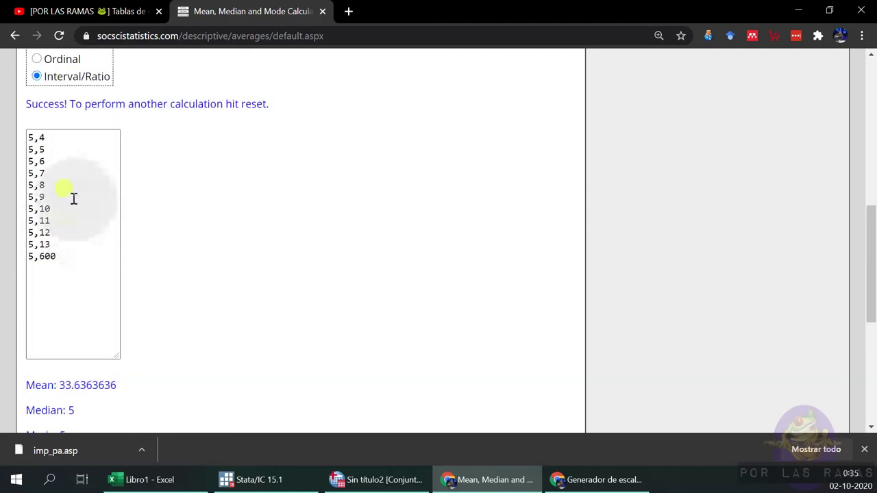
type("5")
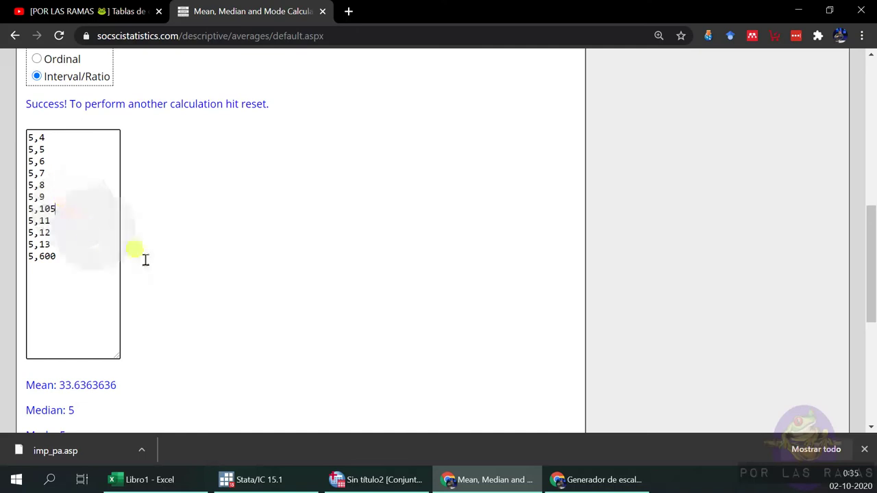
scroll(215, 303, "down", 2)
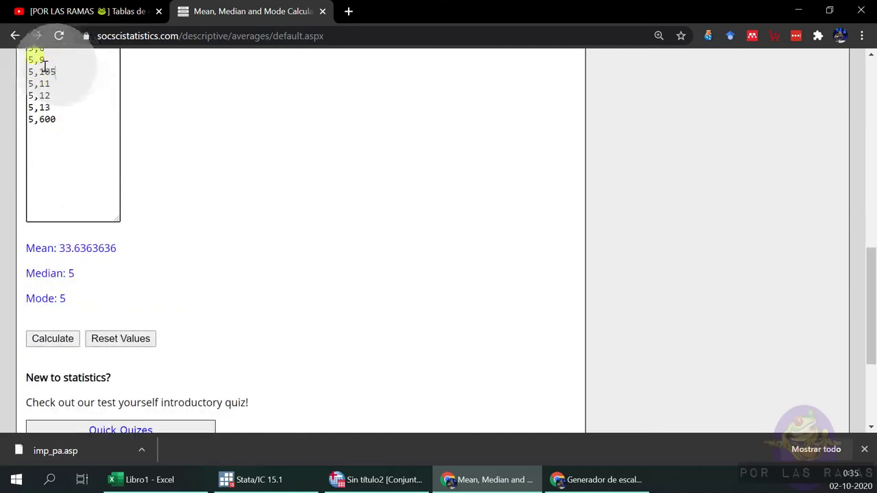
left_click(51, 340)
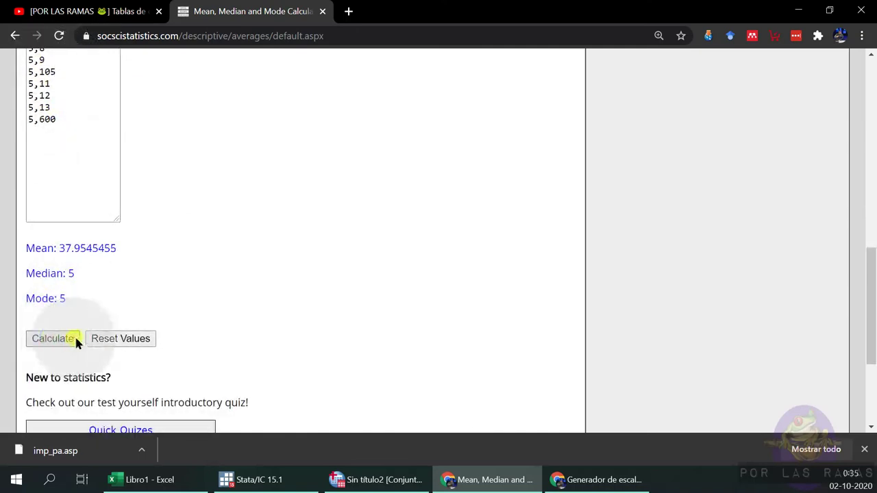
scroll(126, 296, "up", 1)
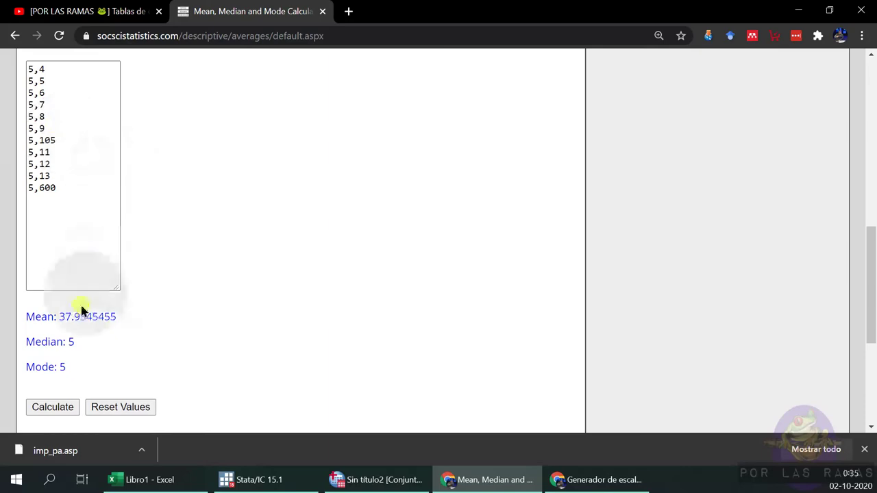
scroll(81, 288, "up", 3)
scroll(79, 304, "down", 1)
scroll(73, 304, "down", 1)
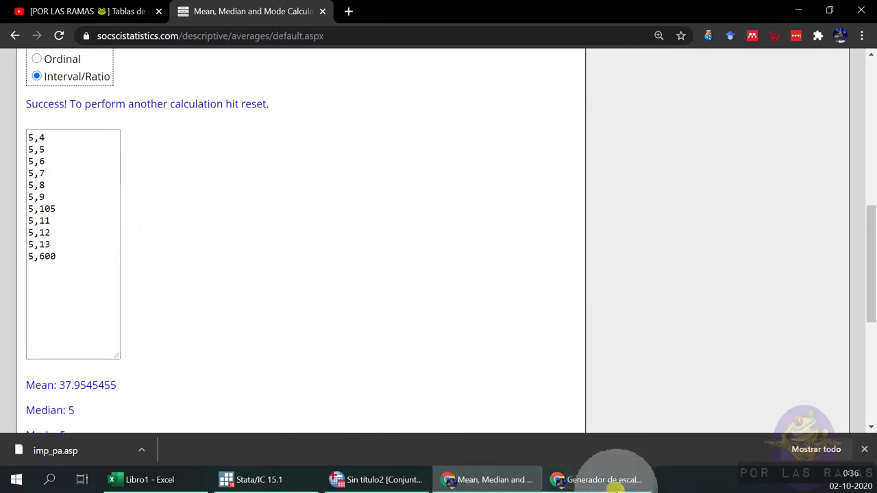
Close the grading-scale web page window
left_click(602, 482)
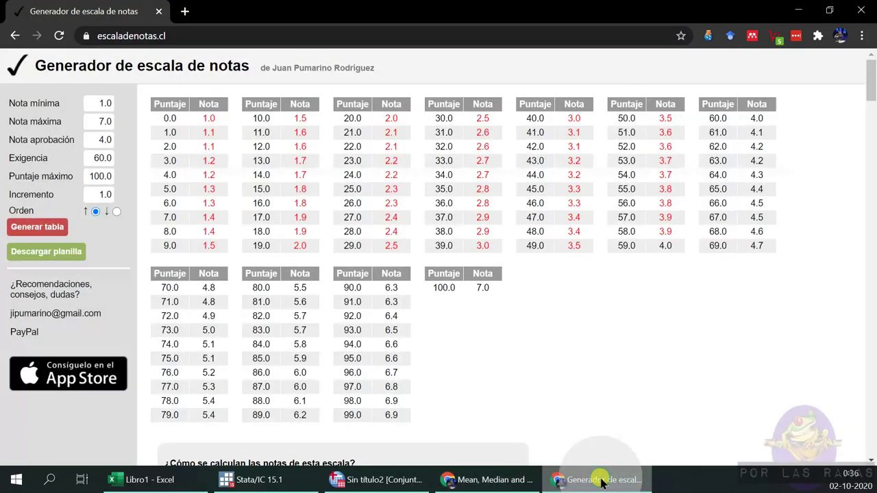
left_click(864, 11)
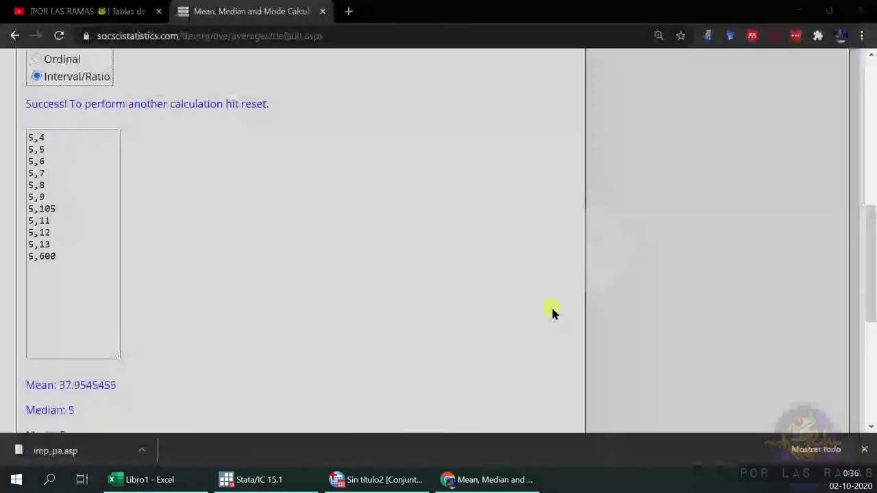
left_click(452, 483)
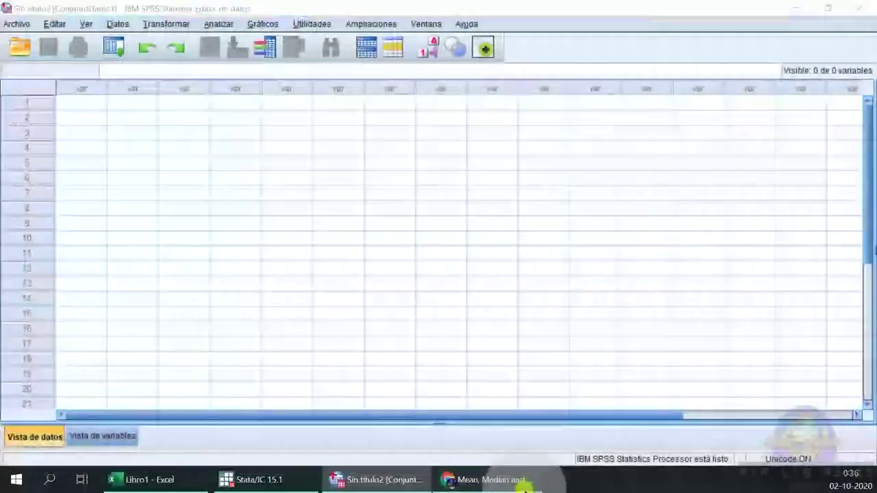
left_click(525, 482)
Switch via SPSS, the calculator and Stata back to Excel's Libro1 and cancel the A1:A10 copy
left_click(387, 480)
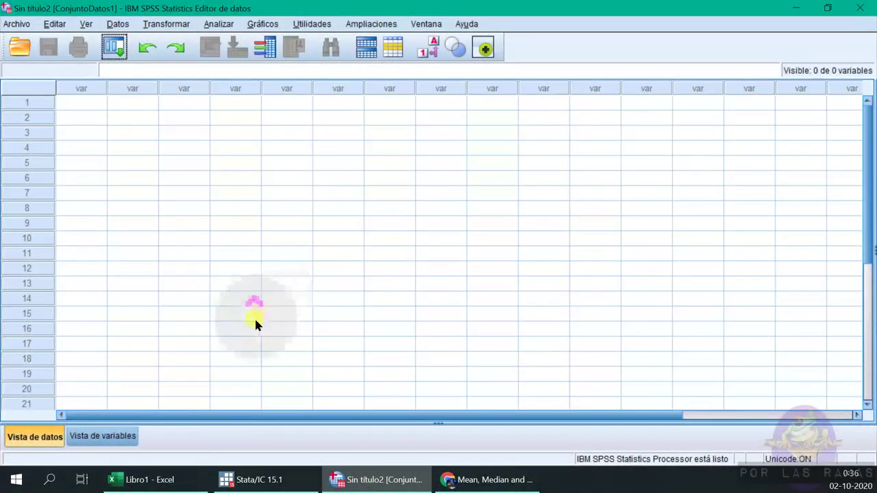
left_click(466, 479)
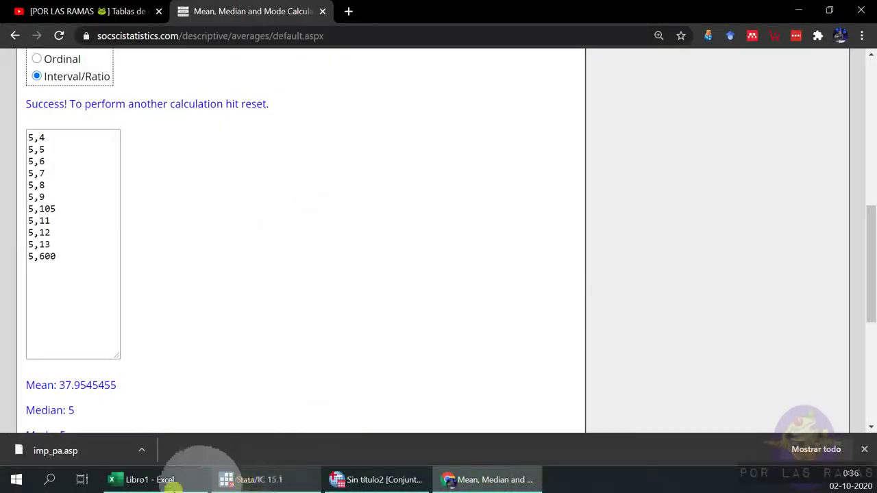
left_click(252, 480)
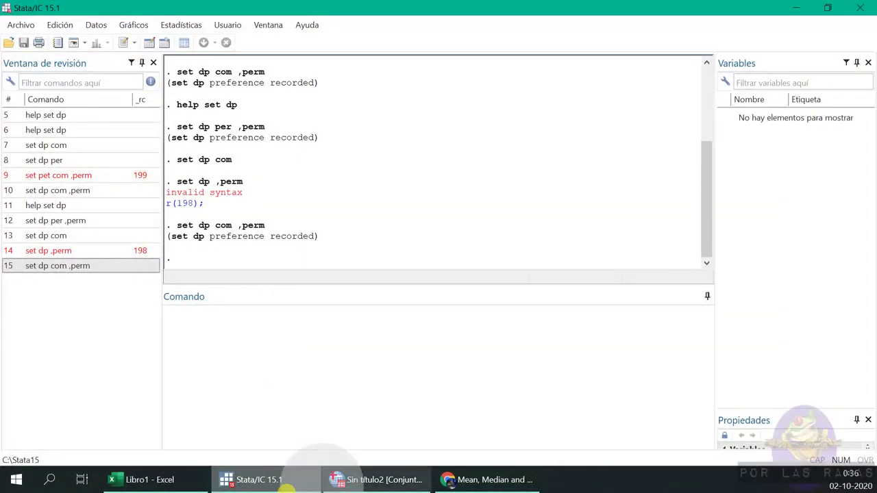
left_click(155, 480)
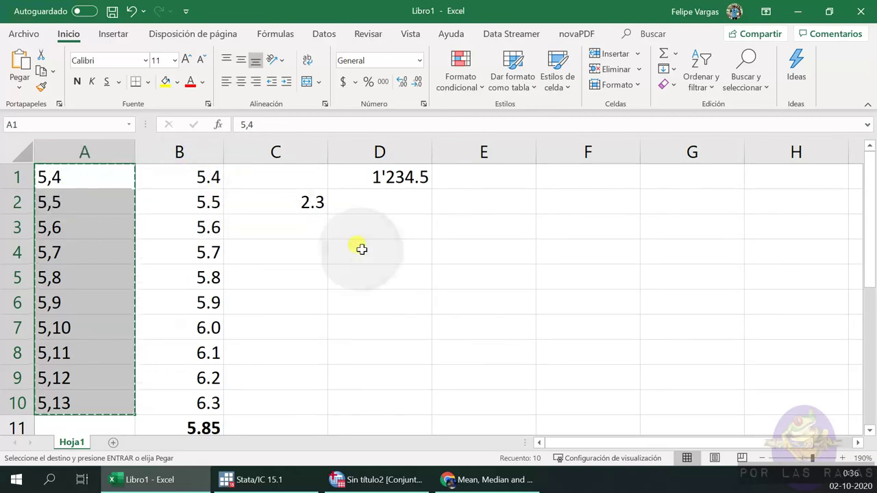
key("Escape")
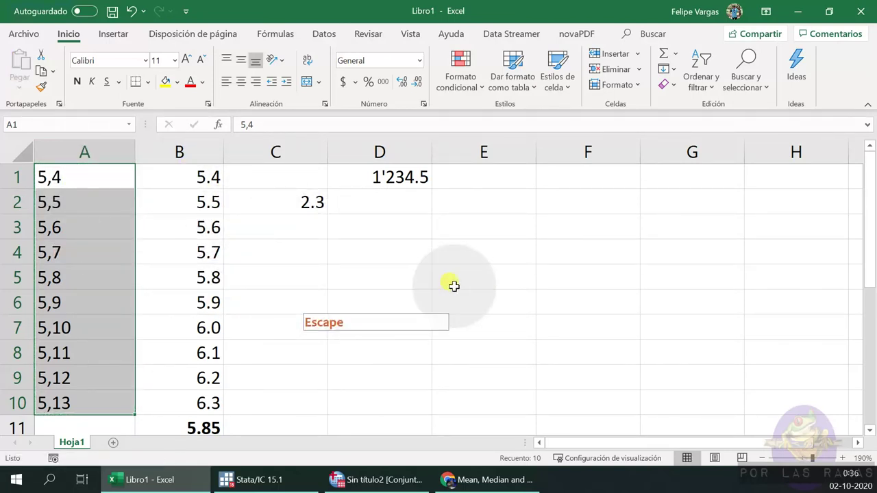